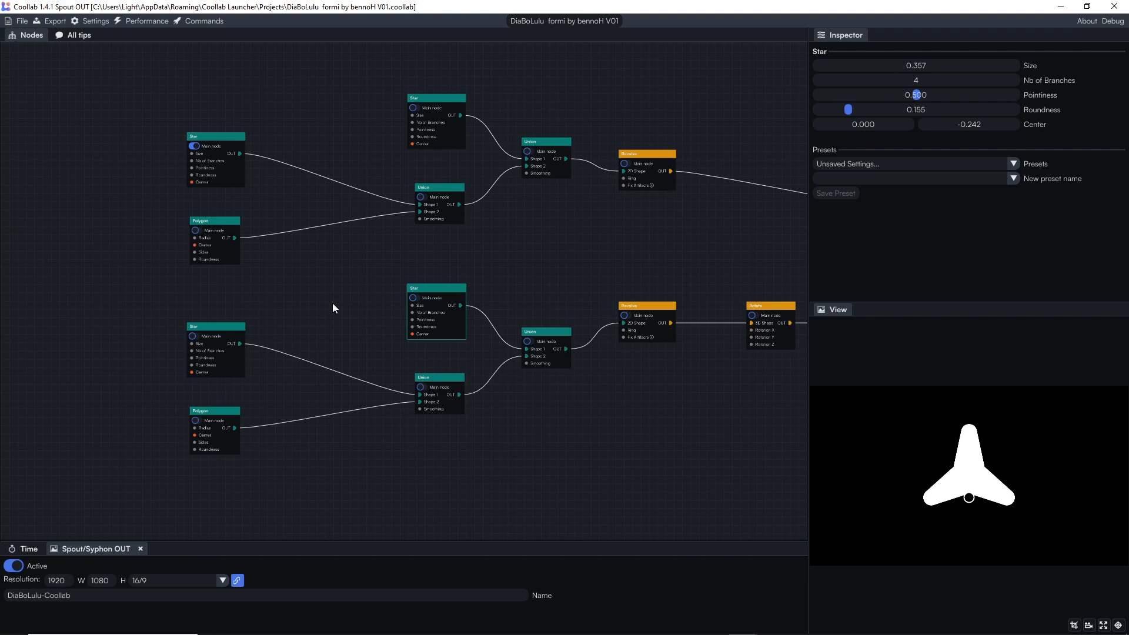
Step: Preview the upper chain's Polygon as main node, then its final 2D Union, and inspect that Union's settings
left_click(196, 231)
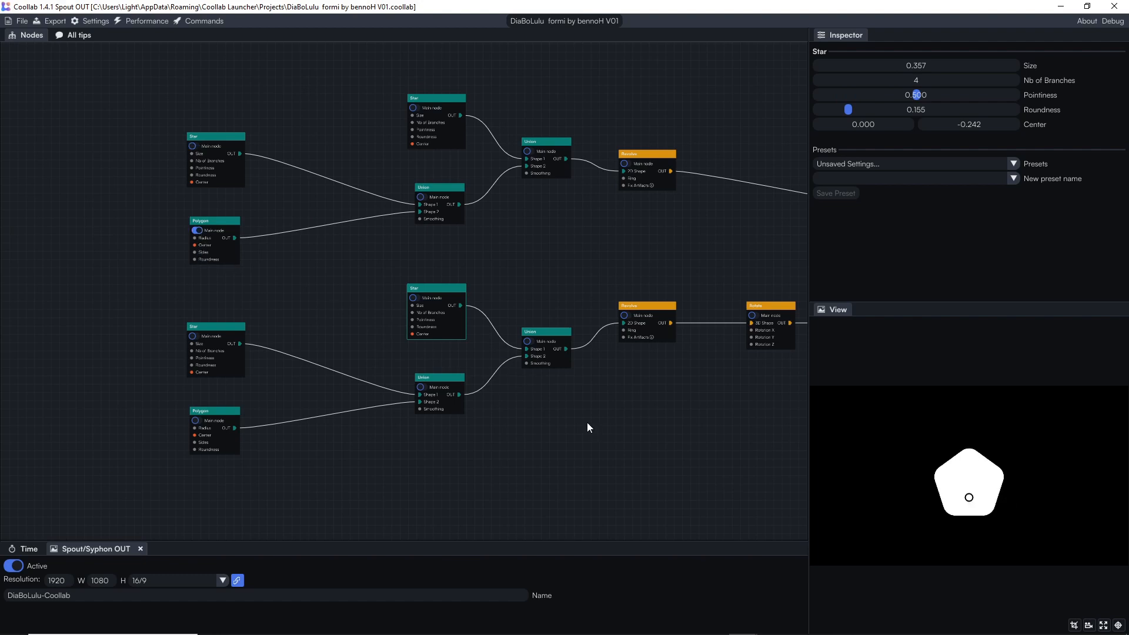
left_click(527, 151)
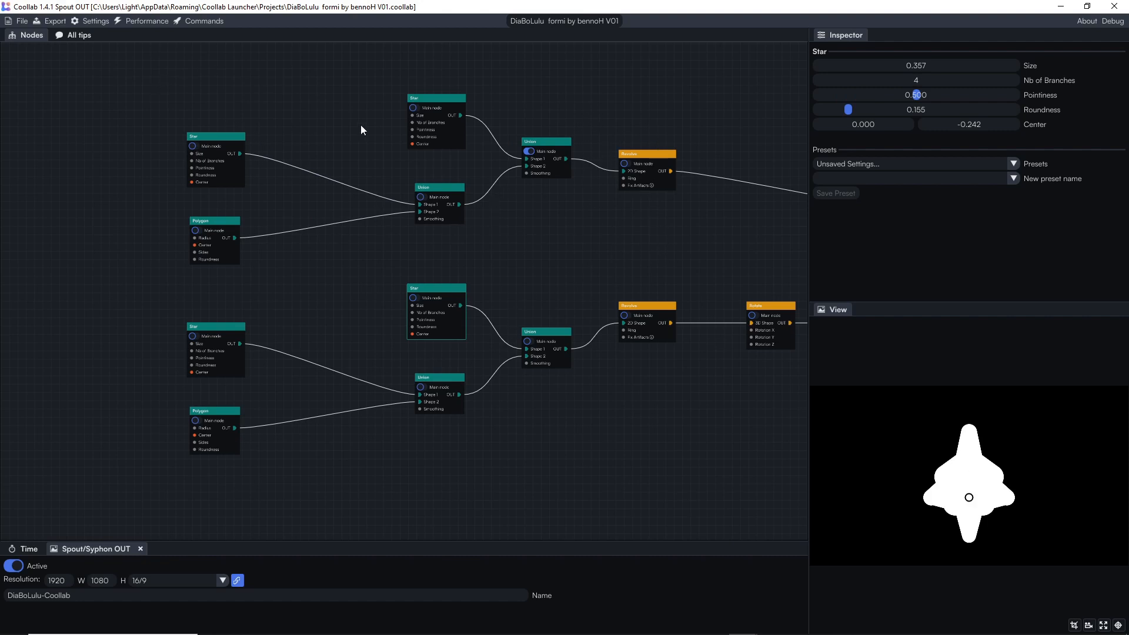
left_click(559, 145)
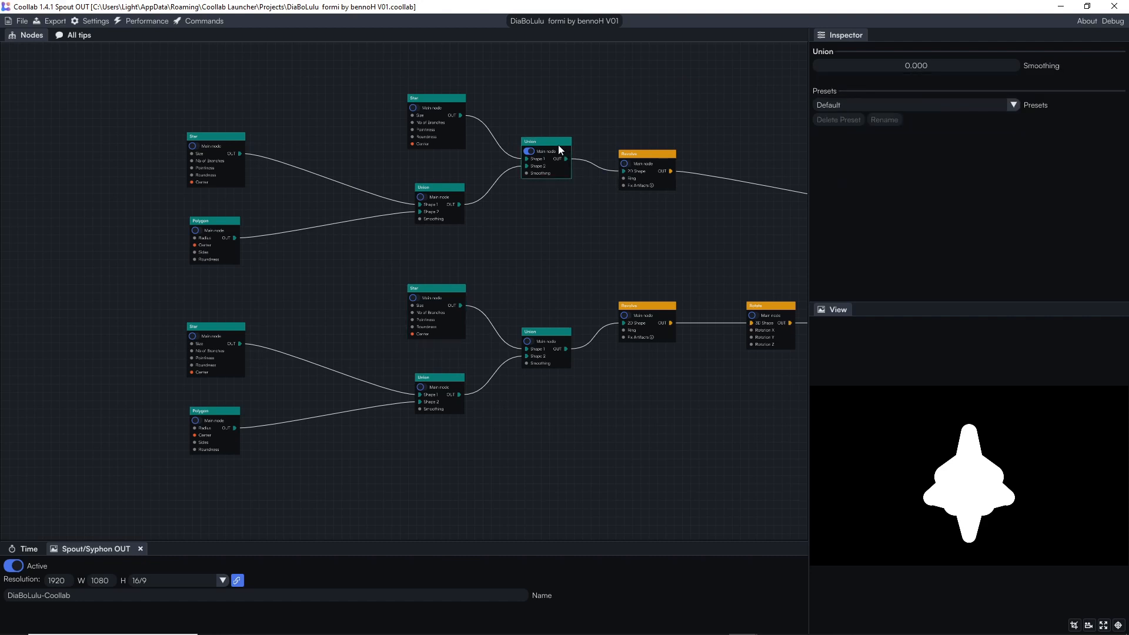
Step: Inspect the upper Revolve node's settings and make it the main node to preview the revolved 3D shape
left_click(538, 329)
left_click_drag(227, 282, 591, 525)
left_click(631, 270)
left_click_drag(641, 270, 359, 278)
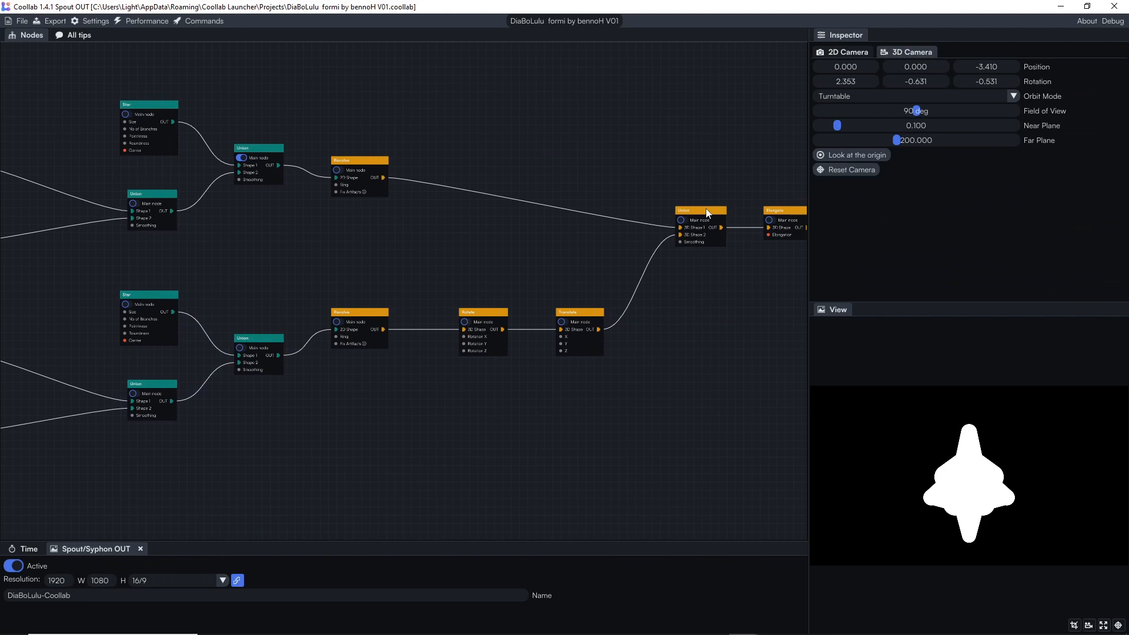
left_click(358, 163)
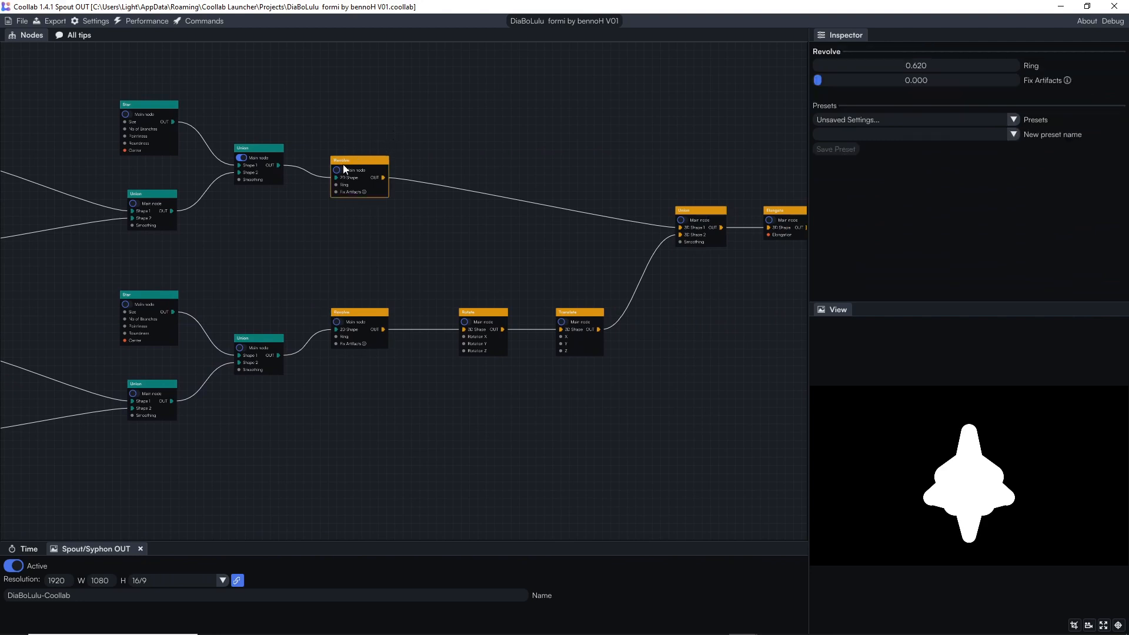
left_click(340, 169)
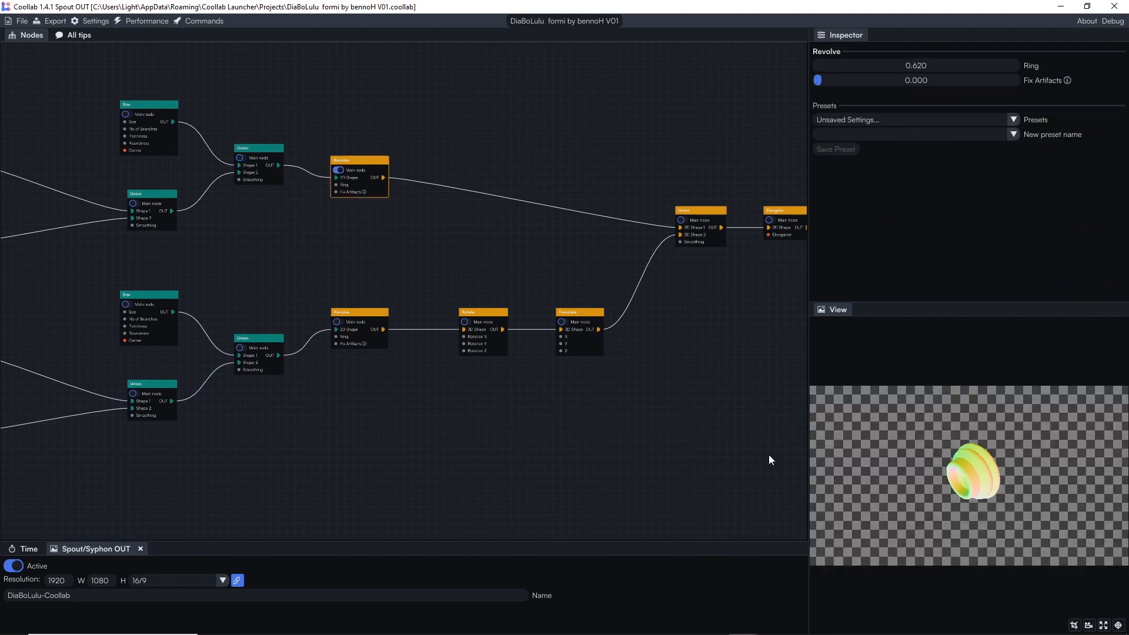
Step: Compare the flat profile with its revolved form by alternating the main node between the upper 2D Union and Revolve
left_click(242, 157)
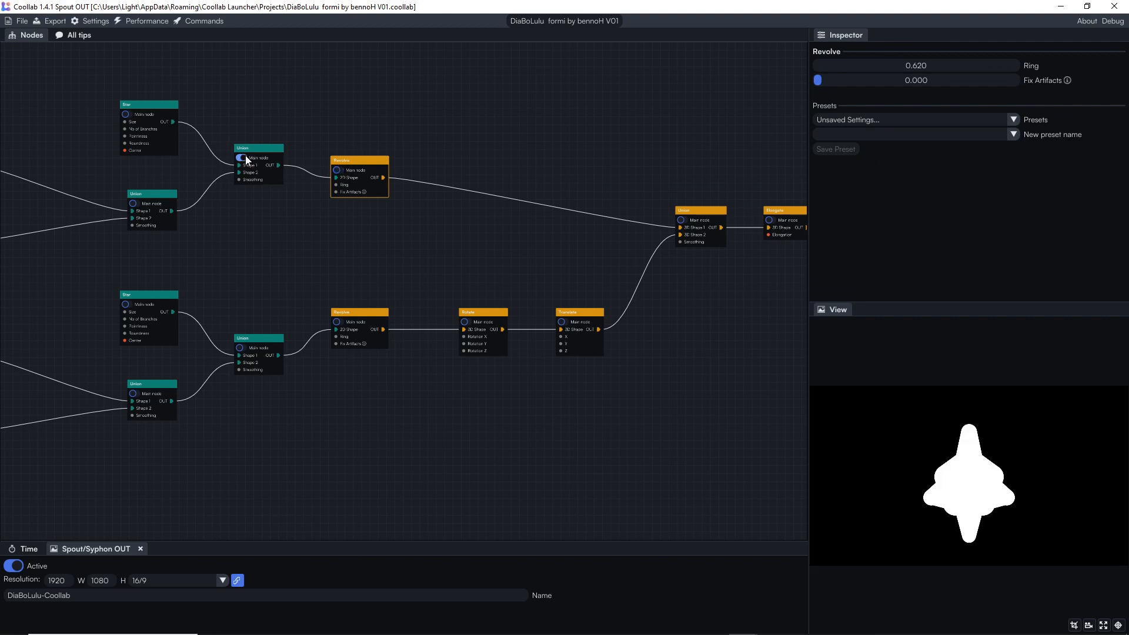
left_click(336, 169)
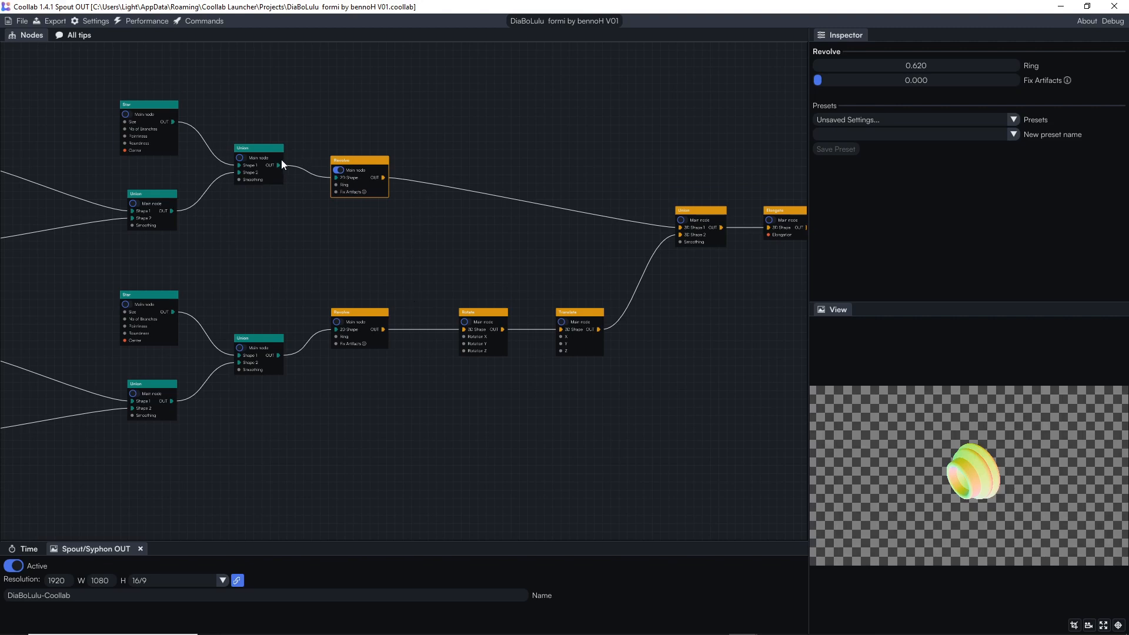
left_click(240, 158)
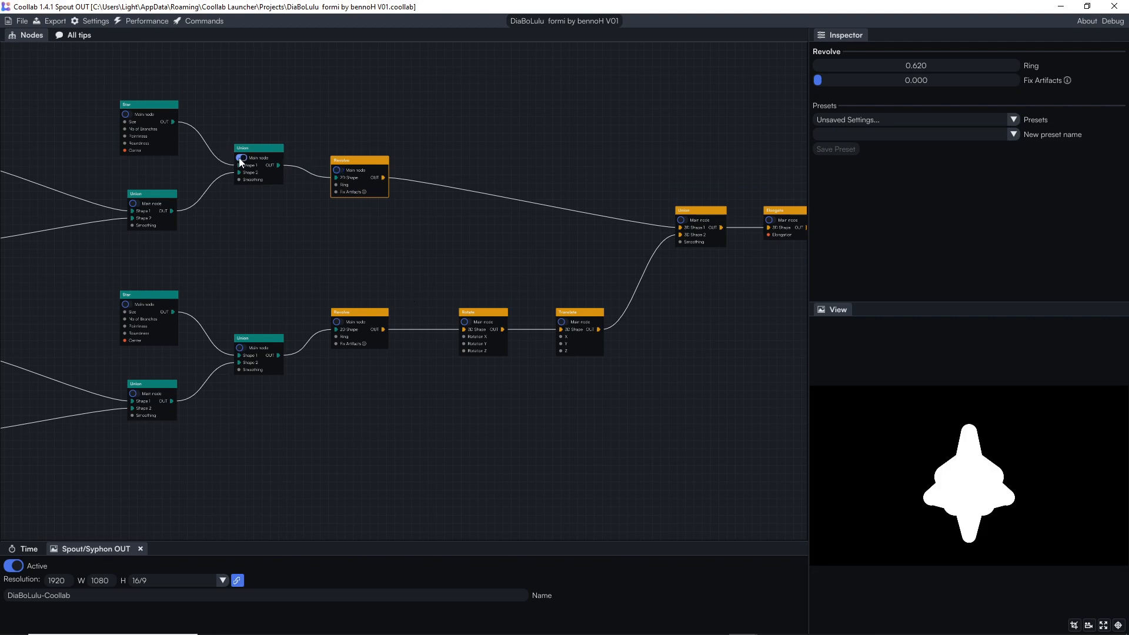
left_click(340, 169)
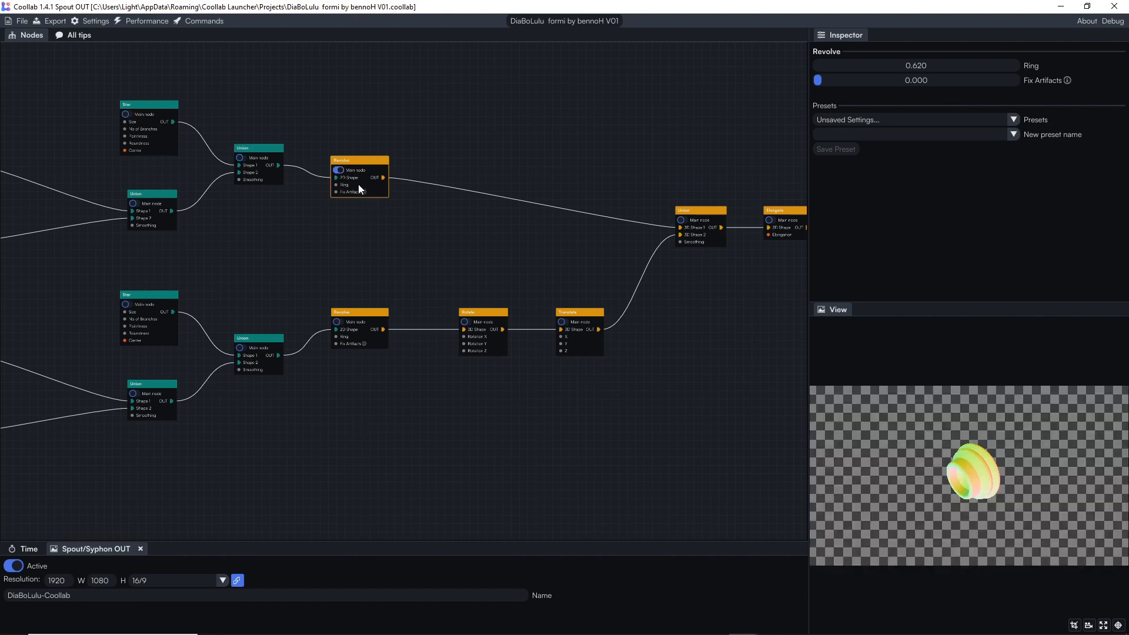
Step: Examine the upper Revolve node and the lower chain's Union, Revolve, Rotate and Translate nodes
key("f")
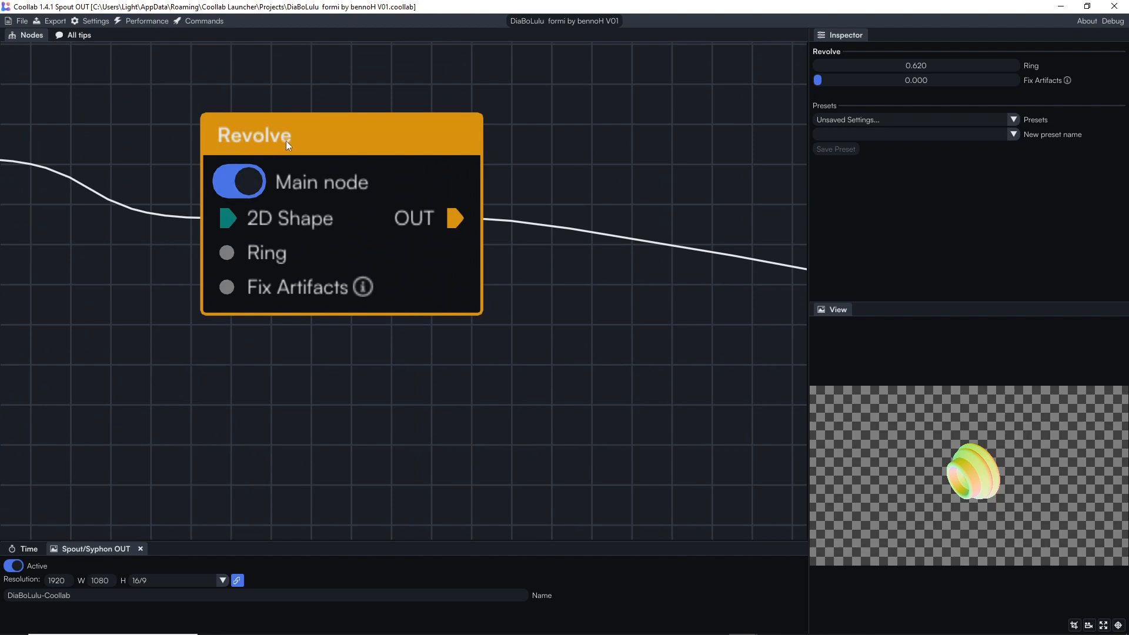
scroll(380, 411, "down", 5)
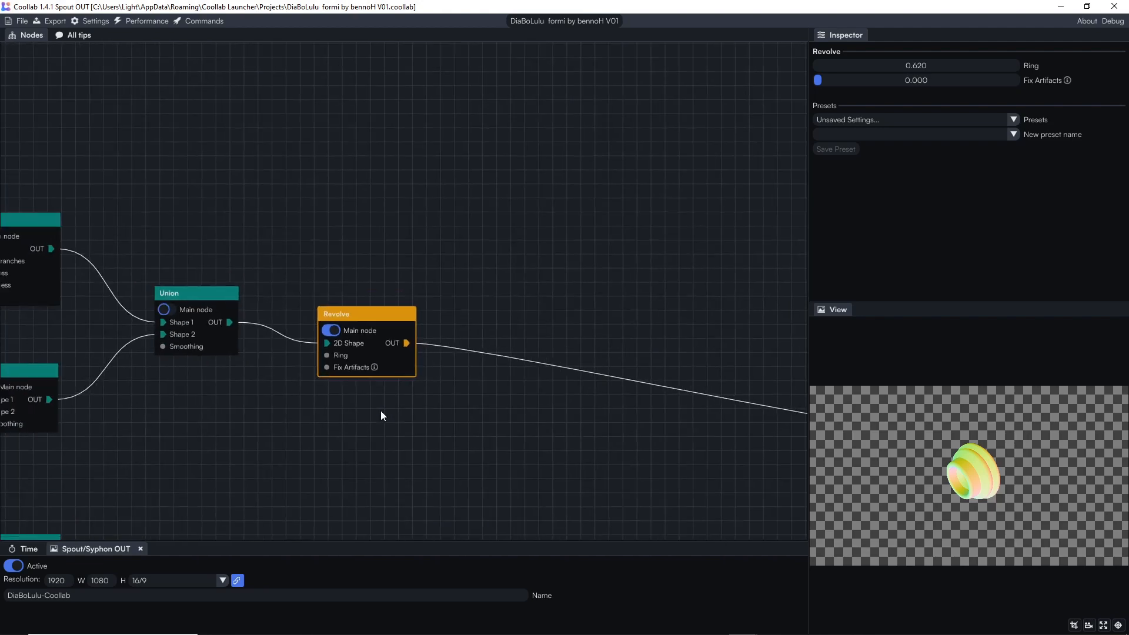
left_click_drag(382, 415, 382, 222)
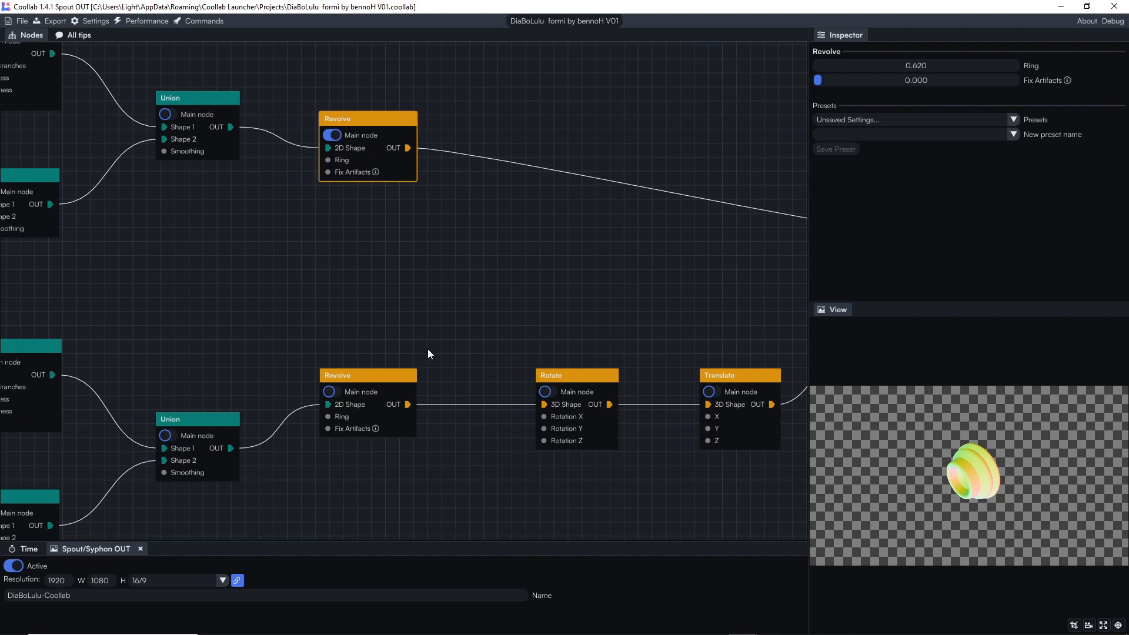
left_click_drag(567, 367, 421, 321)
scroll(422, 305, "up", 5)
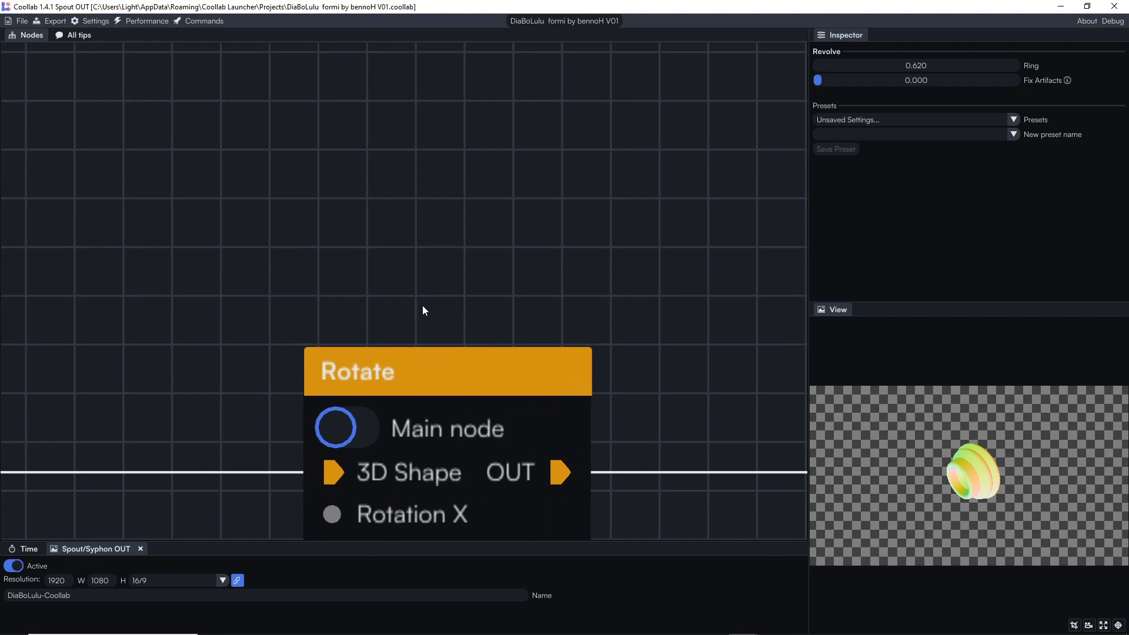
scroll(422, 305, "down", 4)
left_click_drag(708, 251, 684, 212)
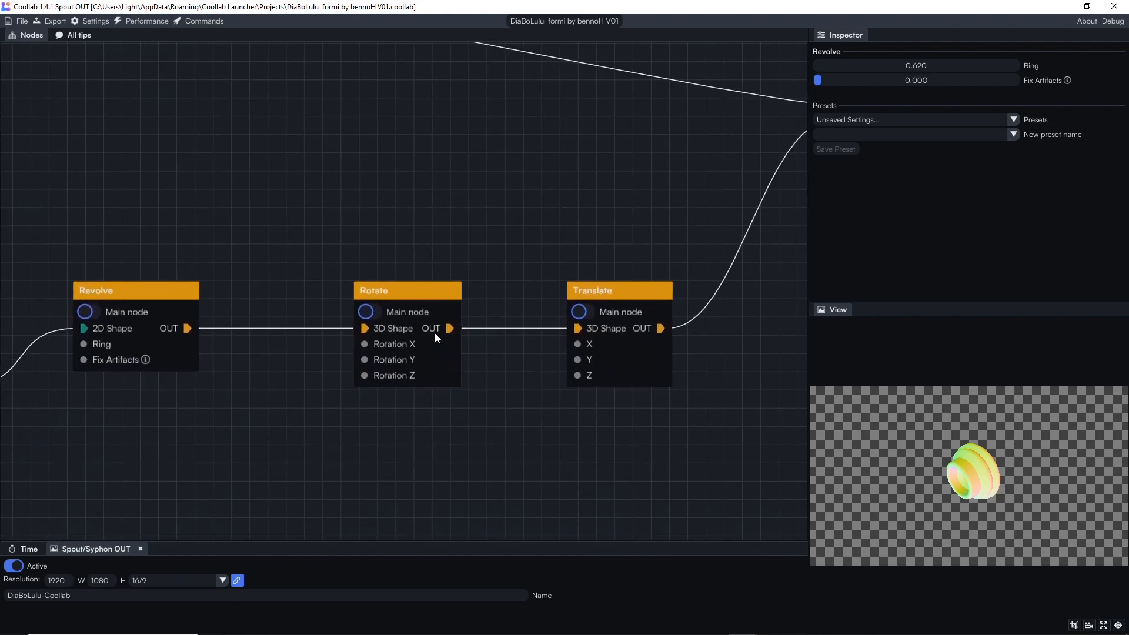
left_click_drag(303, 436, 605, 466)
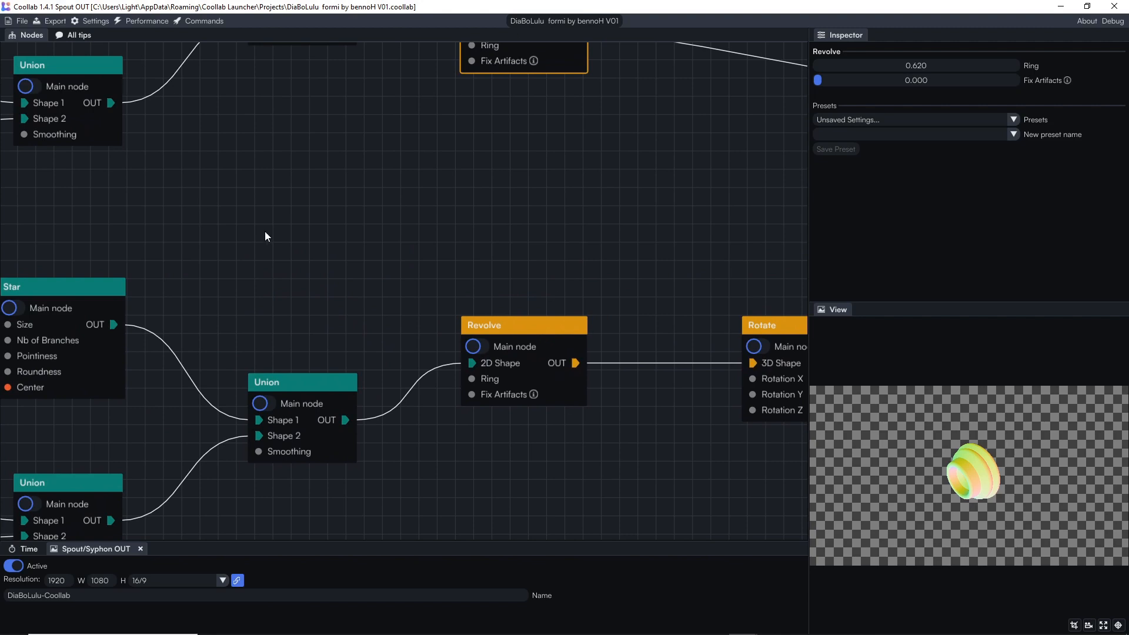
left_click_drag(293, 205, 188, 93)
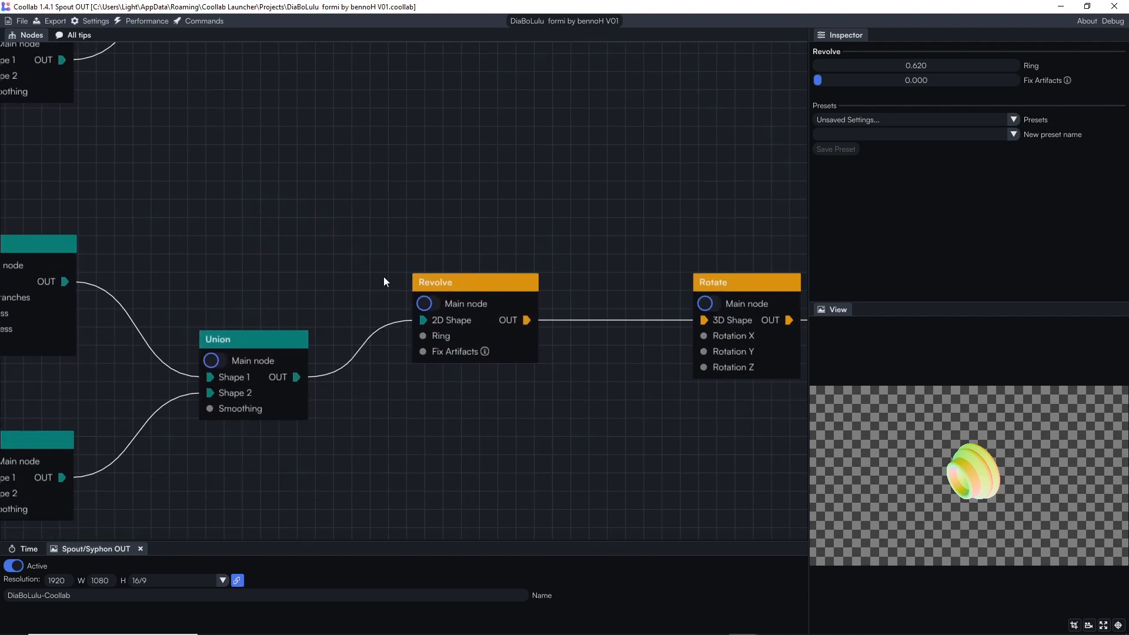
Step: Select the lower Revolve node to inspect its settings, and preview the chain's Rotate output as the main node
left_click(483, 293)
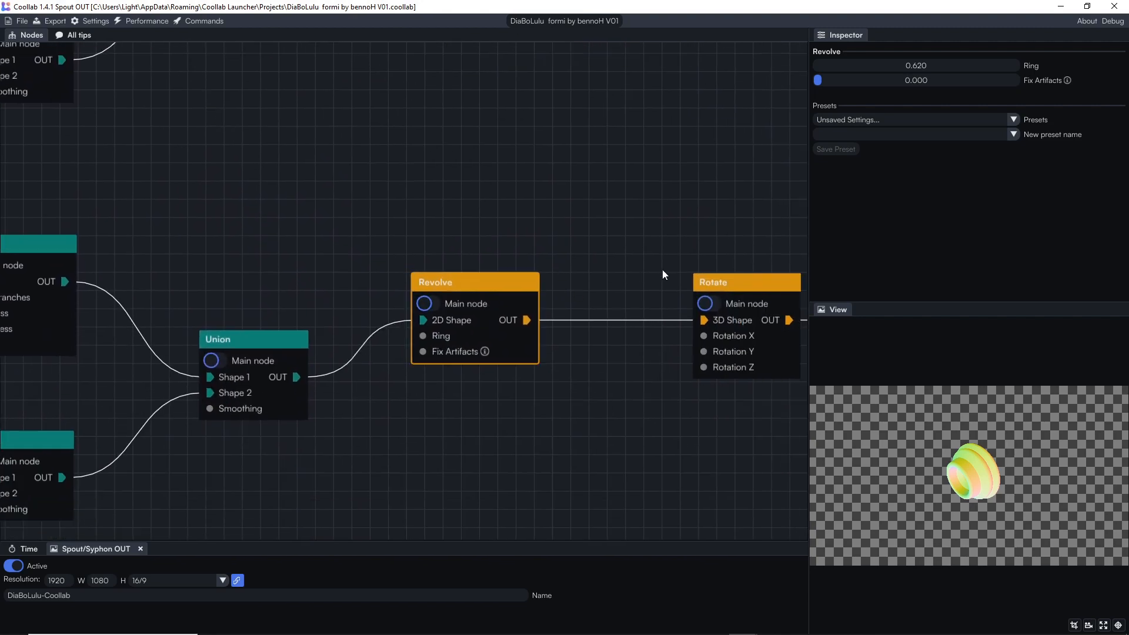
left_click_drag(658, 272, 597, 234)
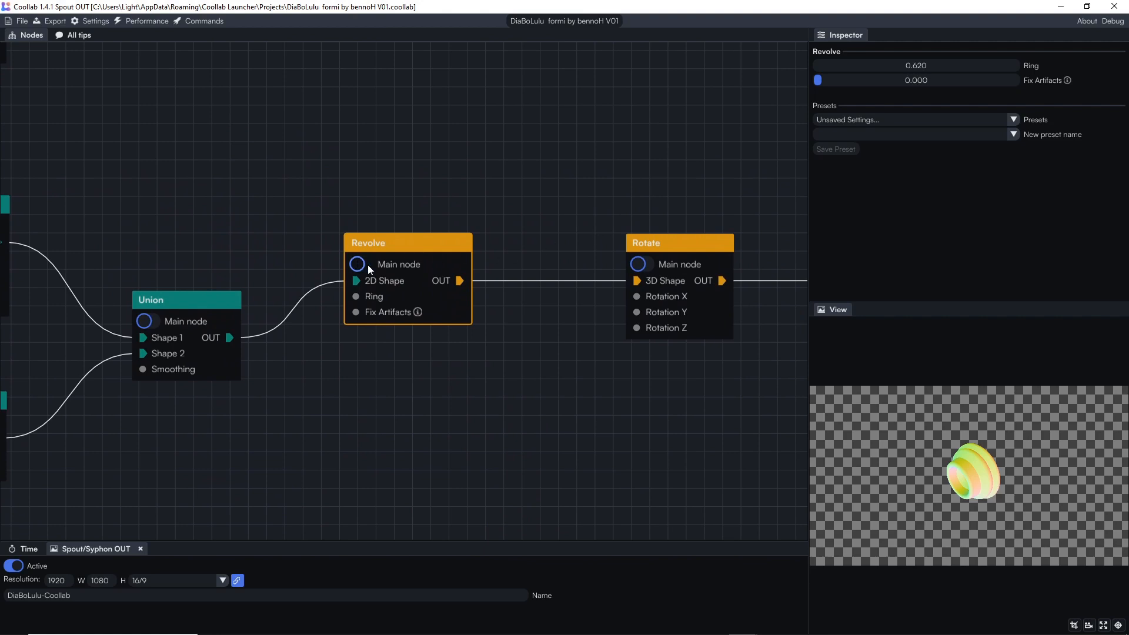
left_click(645, 270)
Step: Preview the lower chain's Translate output as main node, then the 3D Union combining both revolved shapes
left_click_drag(694, 194, 446, 304)
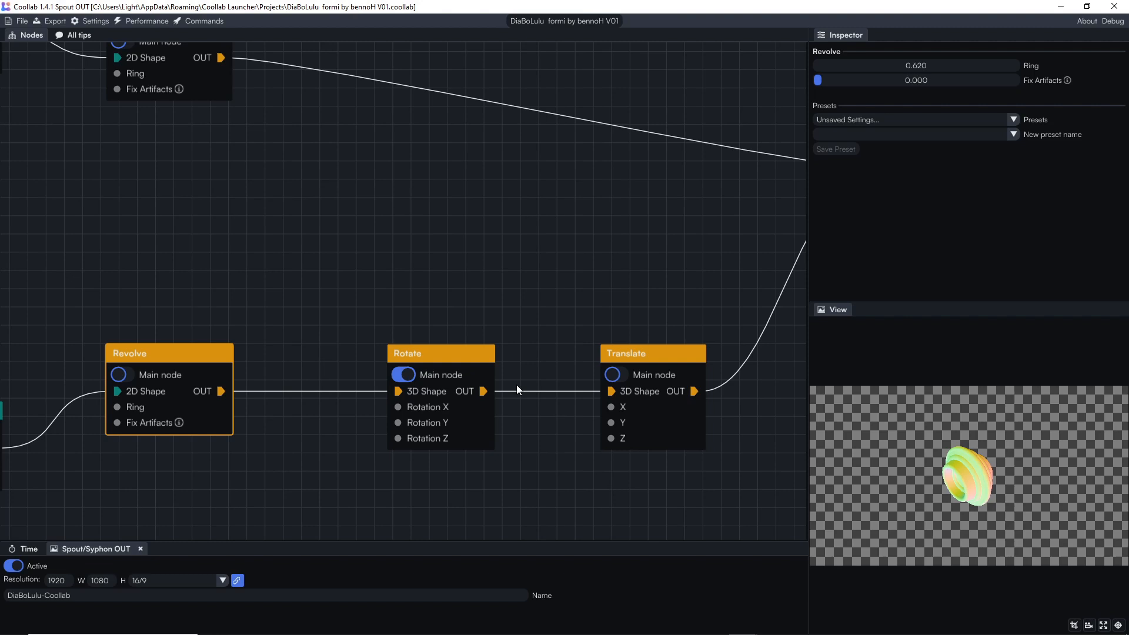
left_click(626, 375)
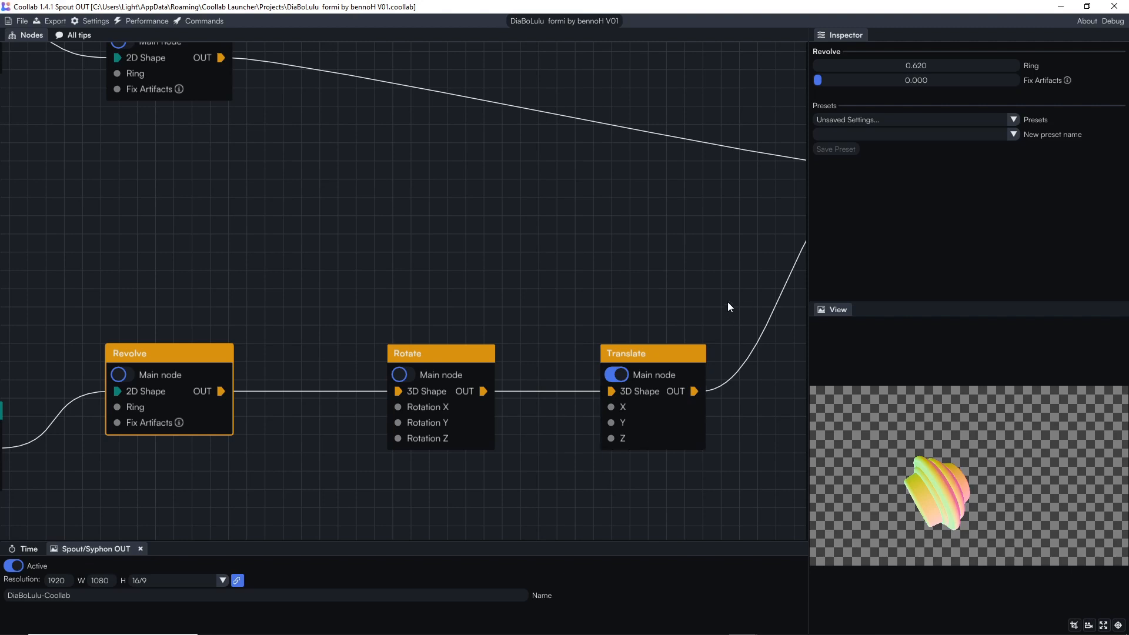
left_click_drag(710, 317, 394, 411)
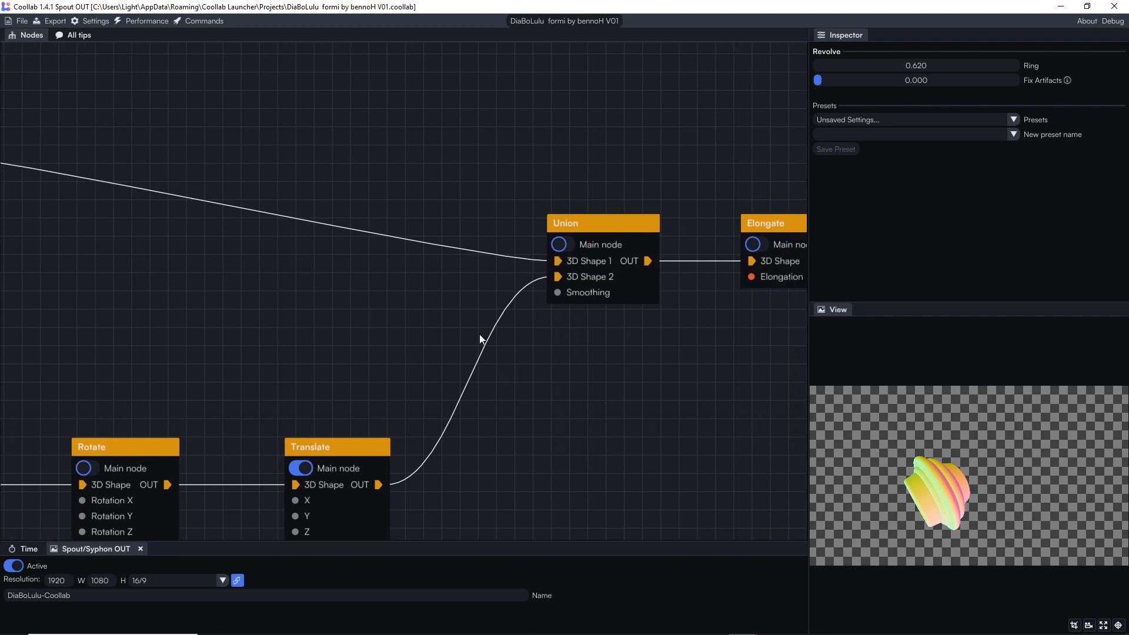
left_click(573, 246)
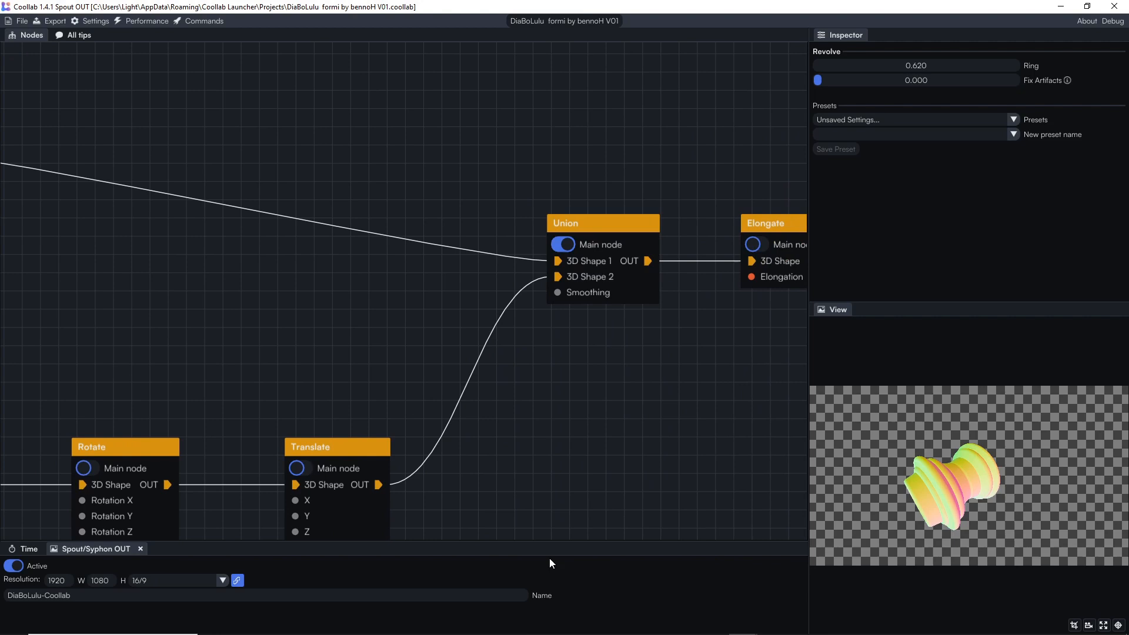
Step: Try an X offset of -1.130 on the Translate node, and undo the change
left_click(311, 447)
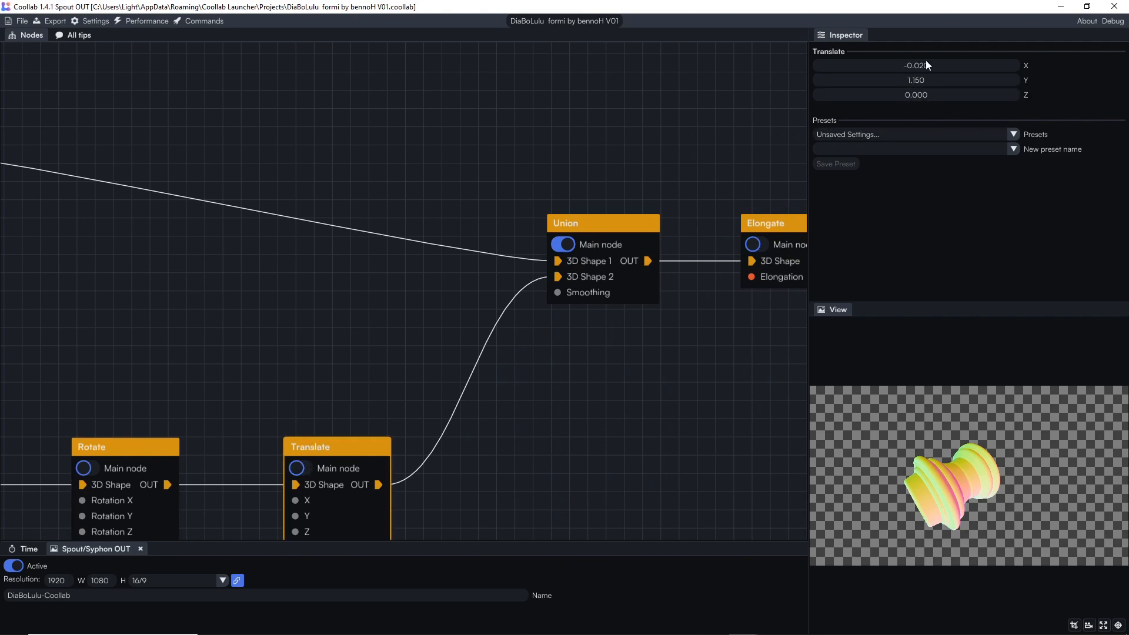
mouse_move(930, 66)
left_mouse_down()
mouse_move(822, 66)
mouse_move(982, 66)
mouse_move(844, 66)
mouse_move(928, 66)
left_mouse_up()
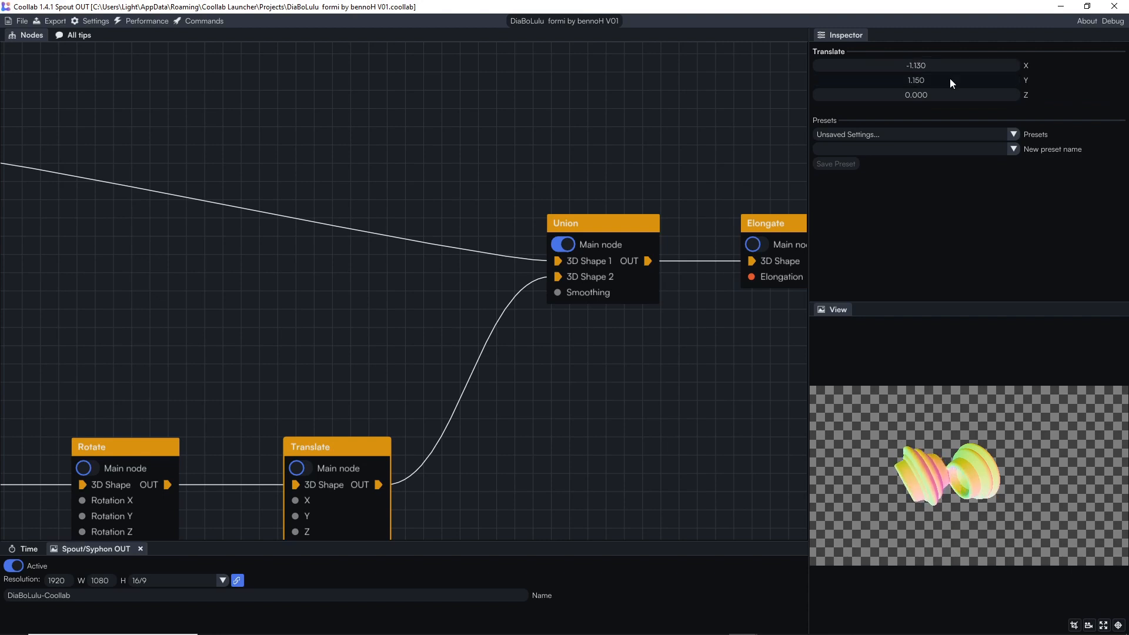
key("ctrl+z")
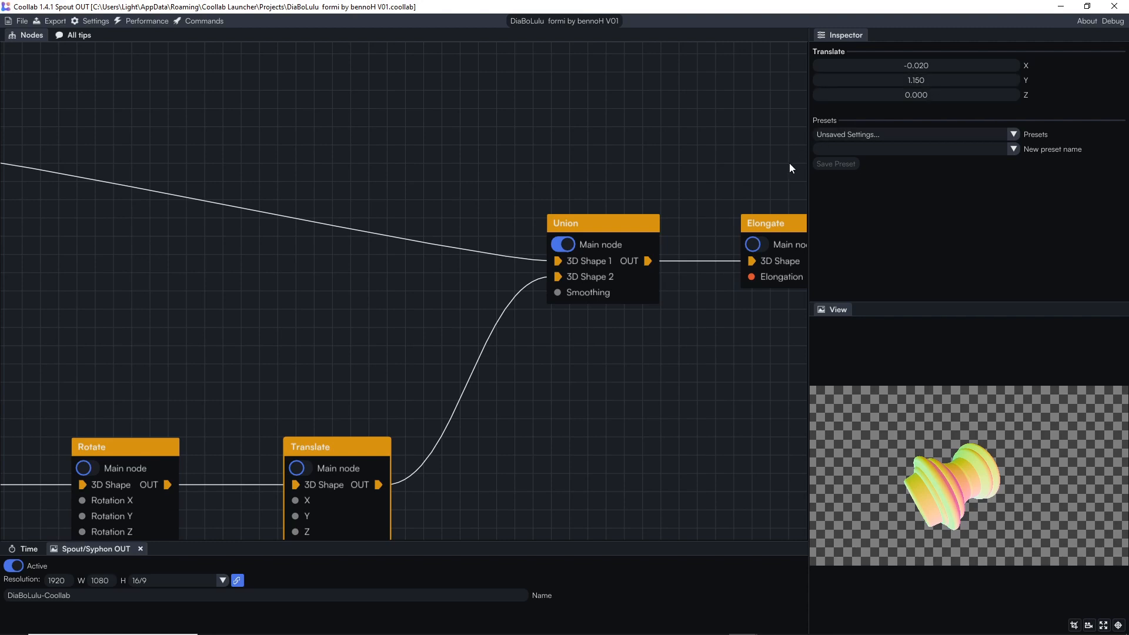
Step: Make the Elongate node the main node to preview the stretched union
left_click_drag(789, 164, 577, 160)
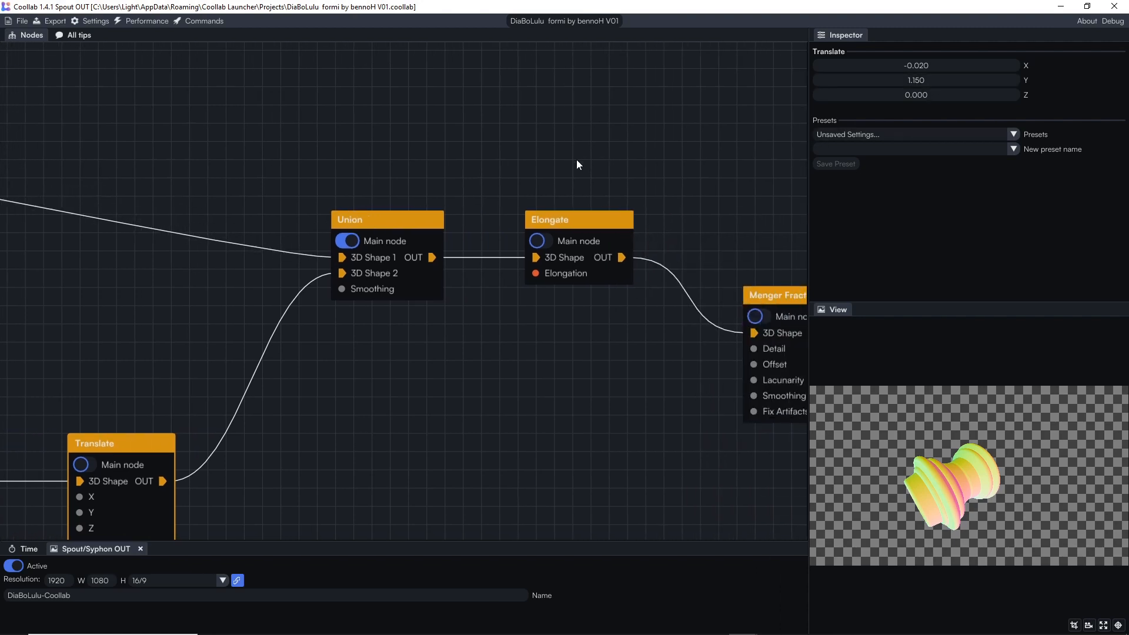
left_click(547, 238)
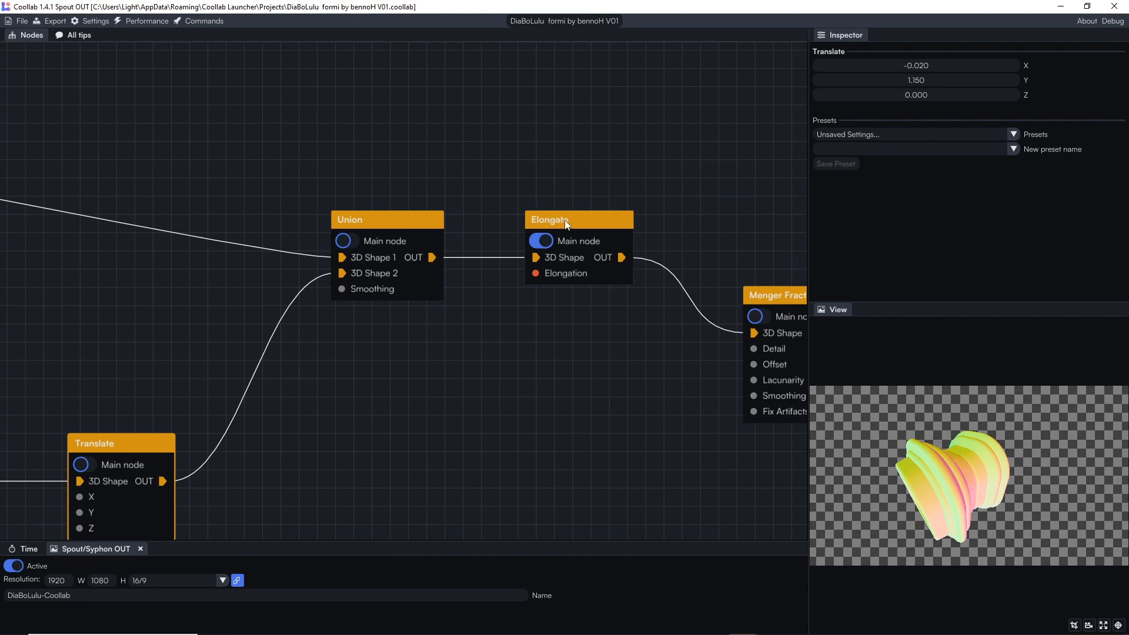
scroll(566, 224, "up", 5)
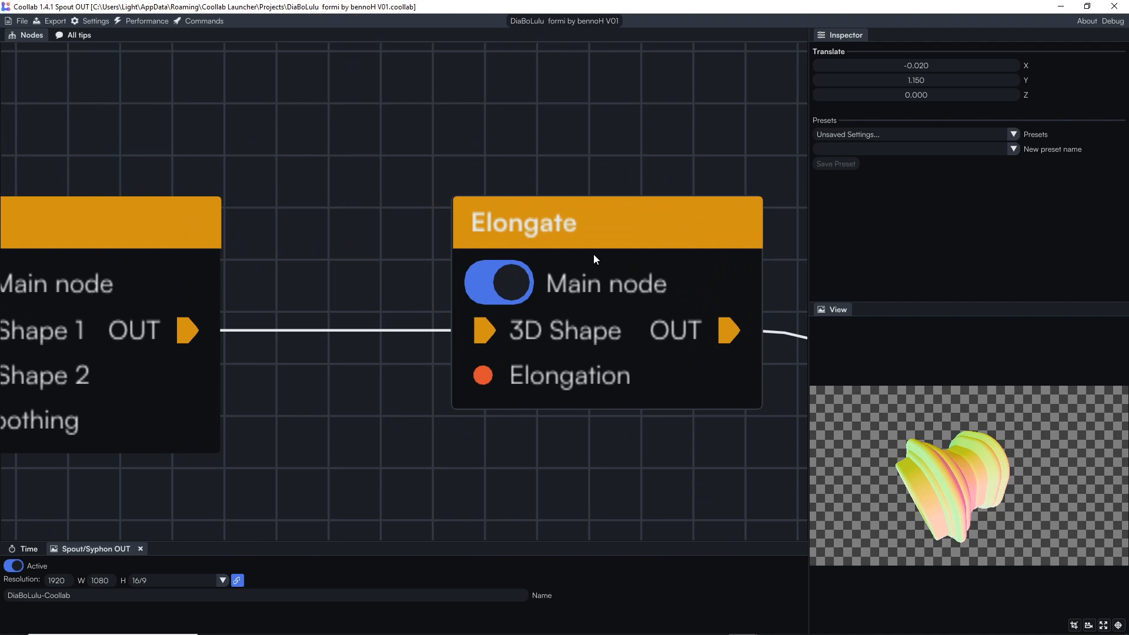
Step: Make the Menger Fractal node the main node to preview its effect on the elongated shape
left_click_drag(669, 467, 158, 345)
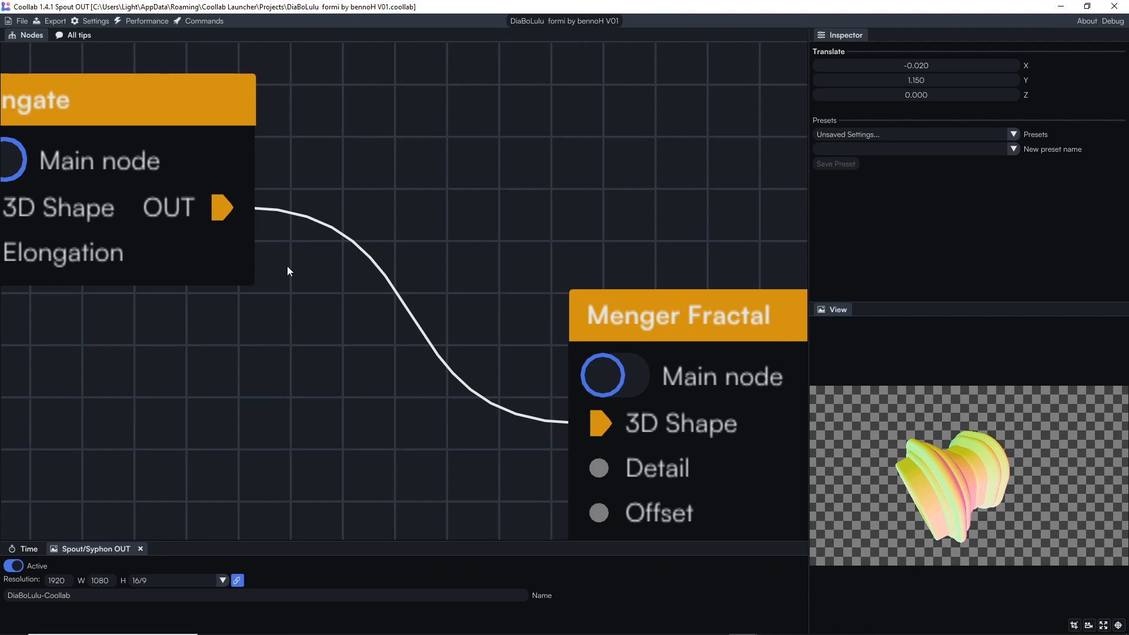
left_click_drag(602, 235, 446, 126)
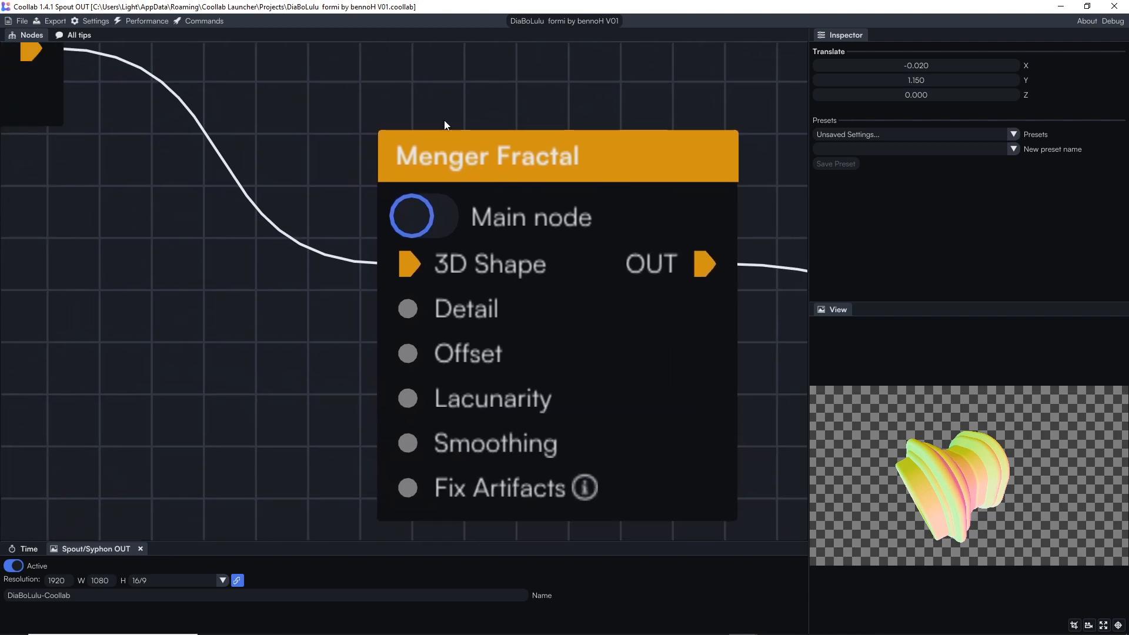
left_click(481, 164)
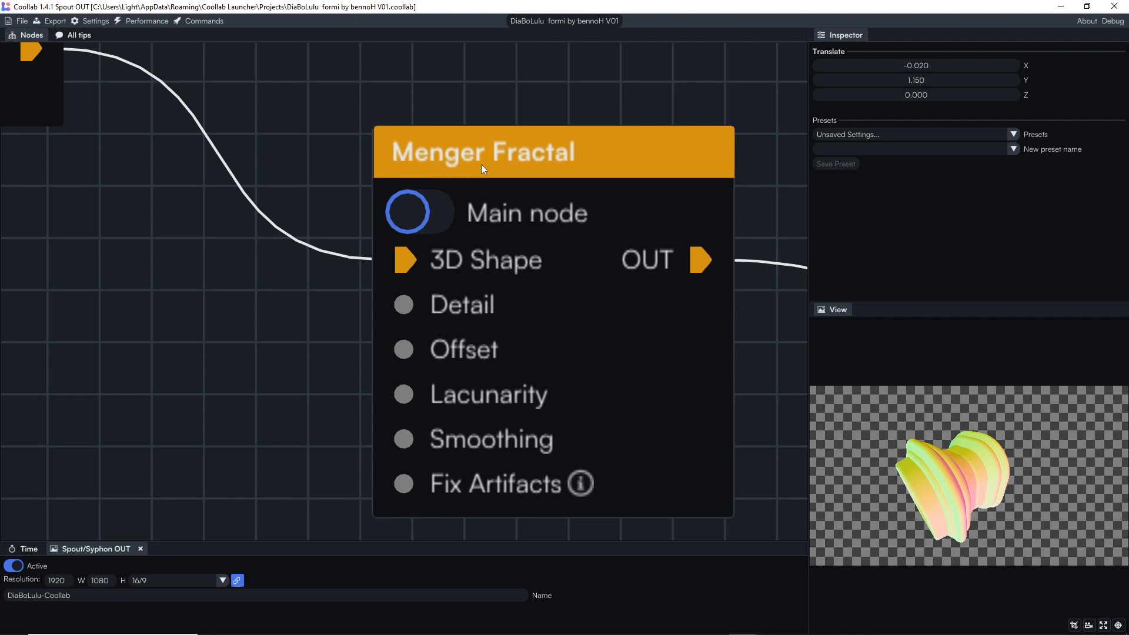
left_click(440, 214)
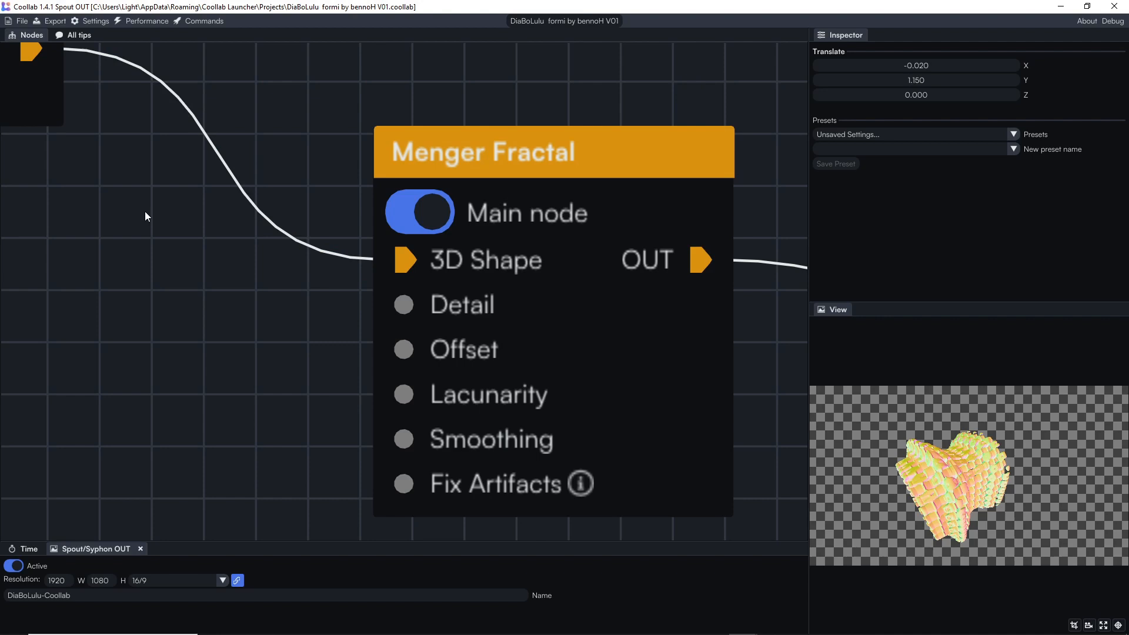
Step: Switch the main node back to Elongate to compare the shape without the Menger Fractal
left_click_drag(145, 210, 549, 324)
left_click(231, 122)
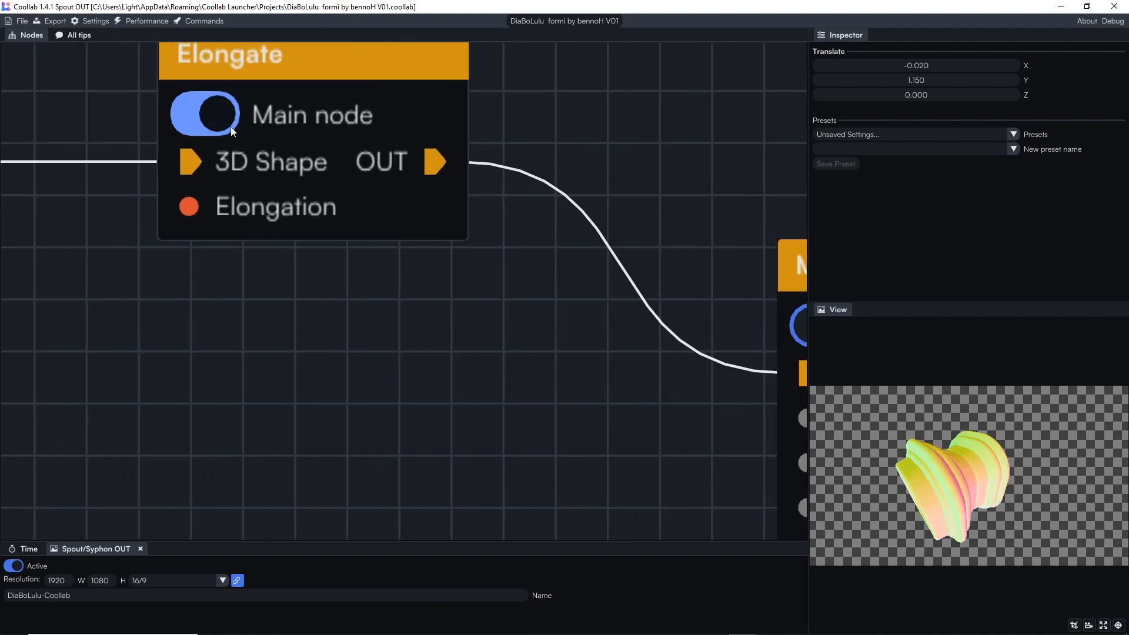
left_click_drag(741, 284, 570, 291)
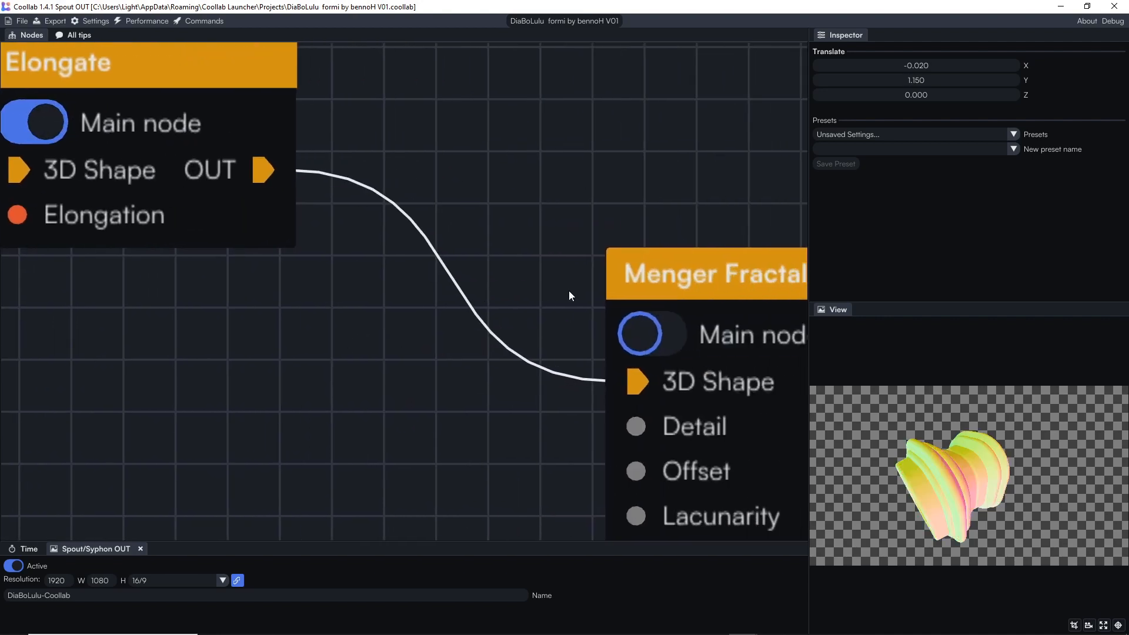
Step: Make Menger Fractal the main node again and switch to the maximized Coollab window of the BennAton 01 project
left_click(675, 335)
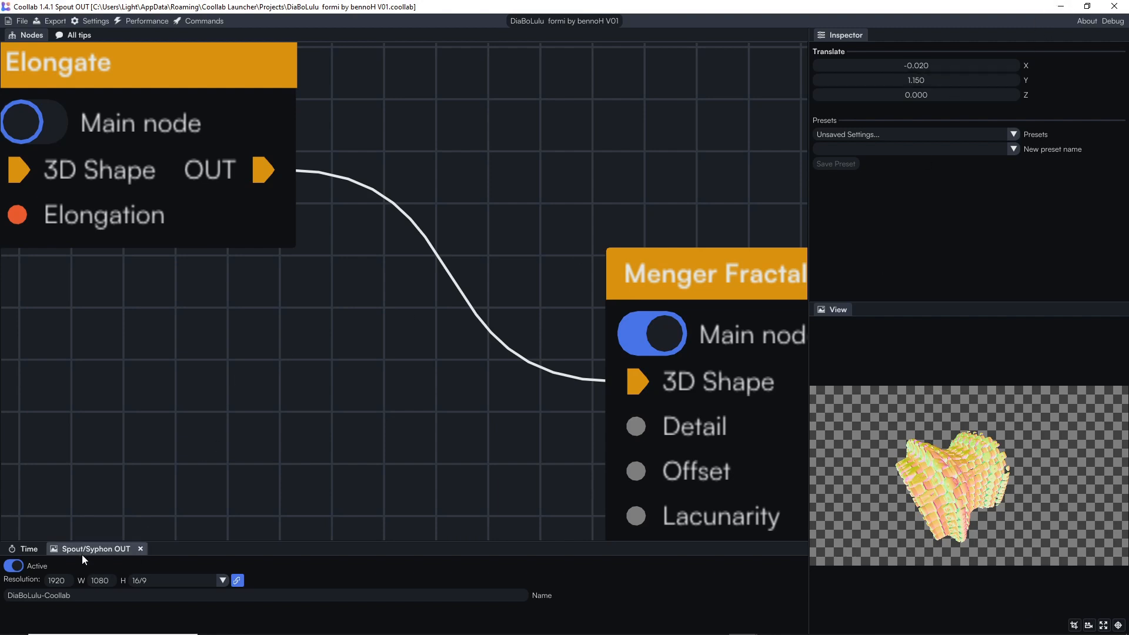
left_click(1088, 7)
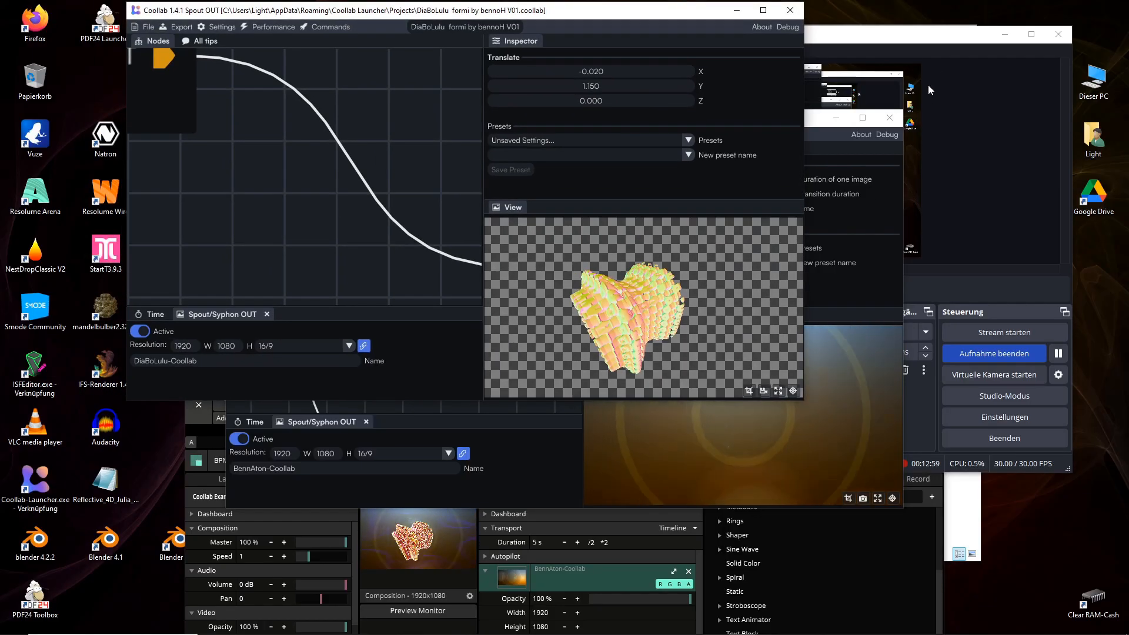
left_click(843, 358)
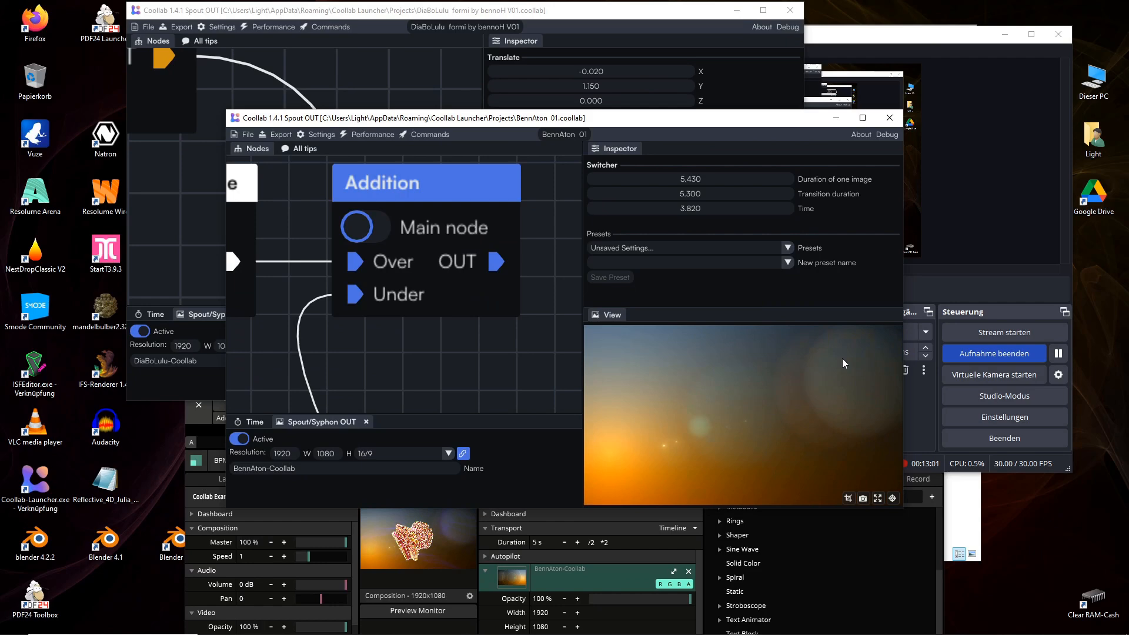
left_click(863, 118)
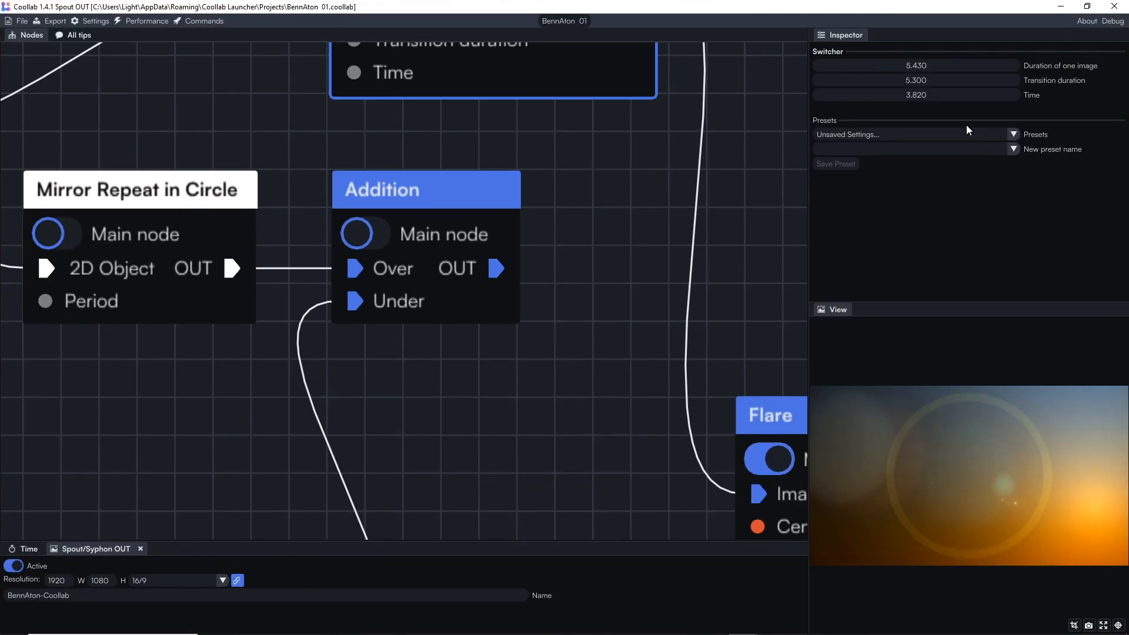
Step: Switch to the Resolume Arena composition and show it in a maximized window
left_click(1087, 7)
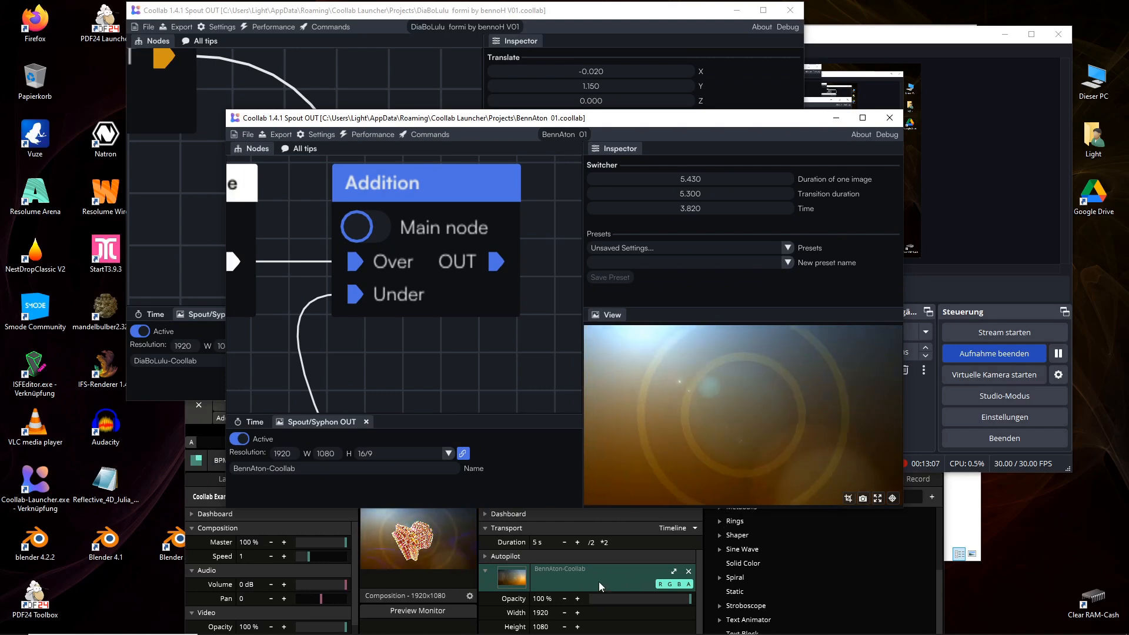
left_click(447, 538)
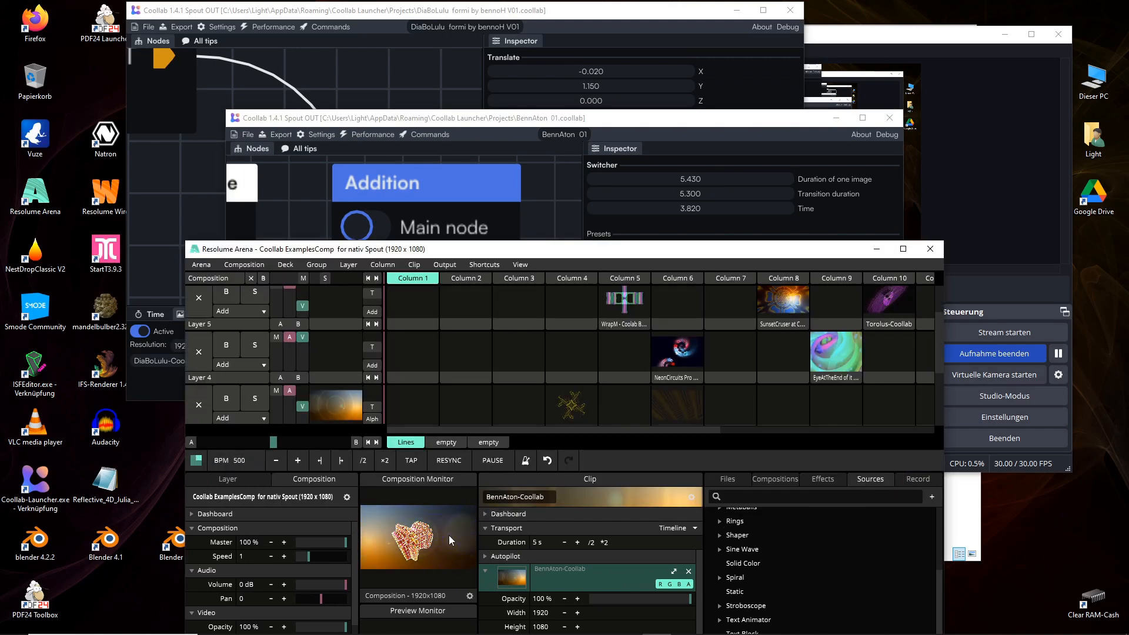
left_click(904, 249)
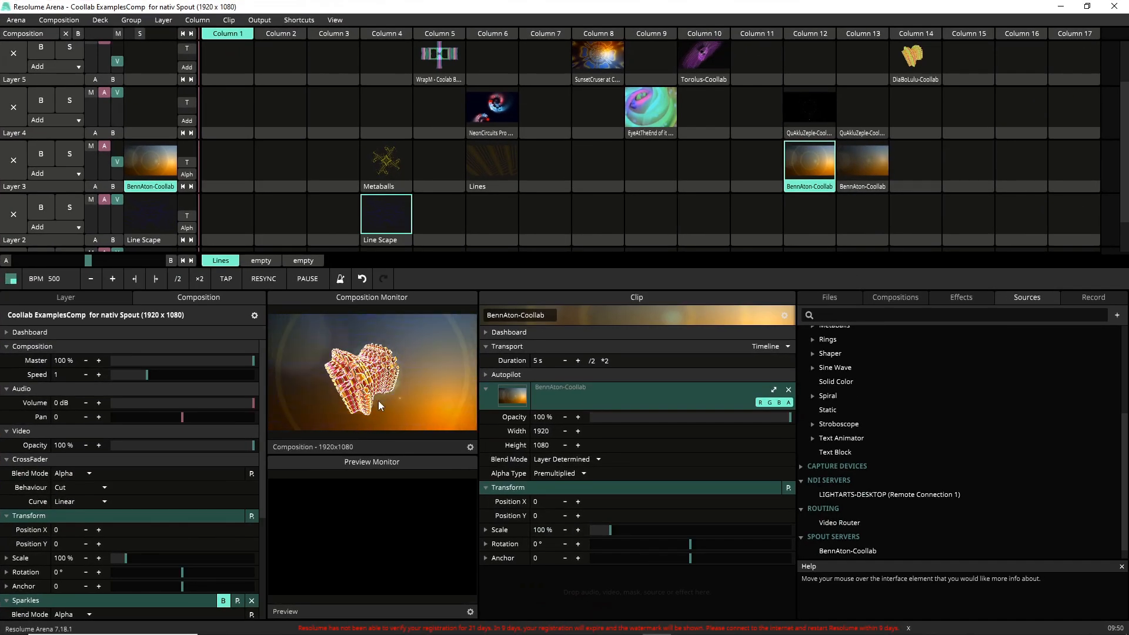
Step: Try animating Rotation Z of the BennAton-Coollab clip in Timeline mode, and undo the change
left_click(486, 544)
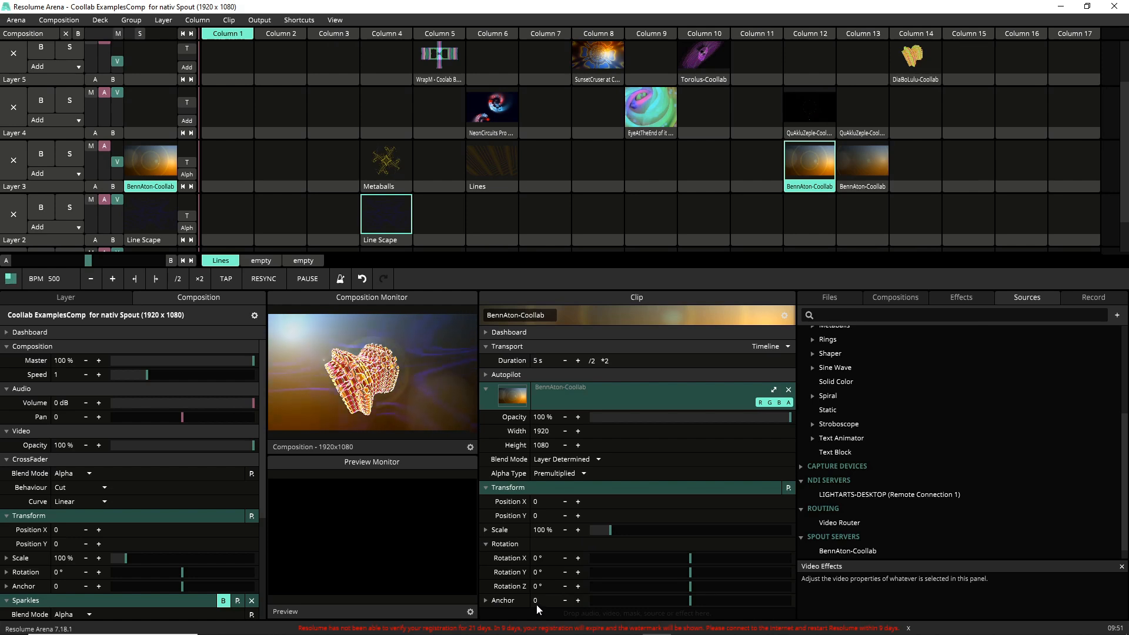
left_click(488, 586)
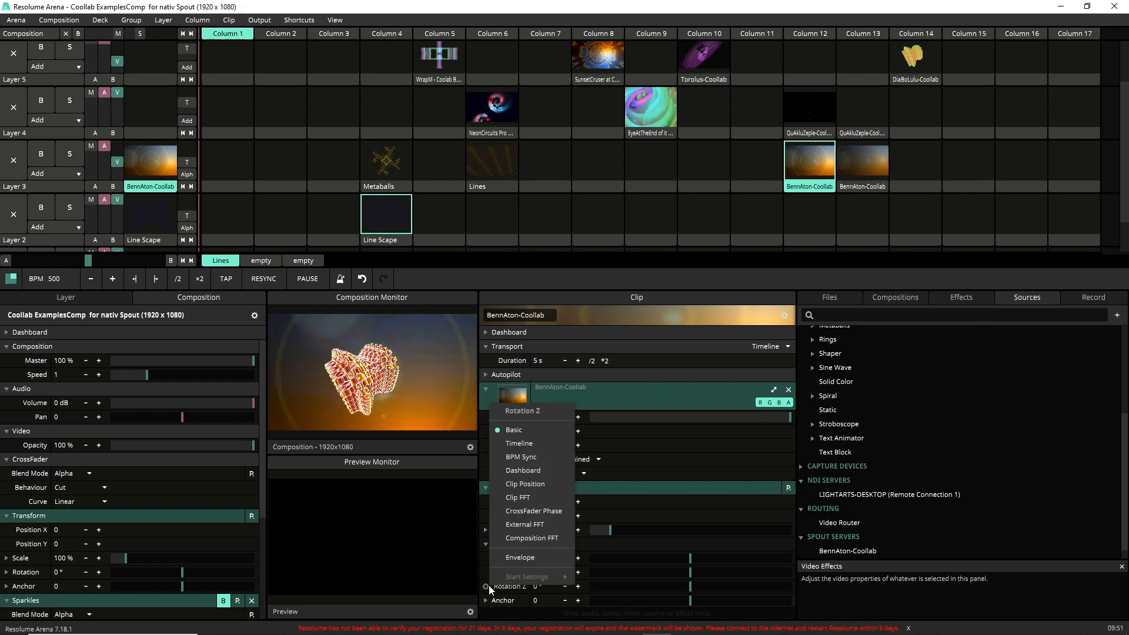
left_click(516, 444)
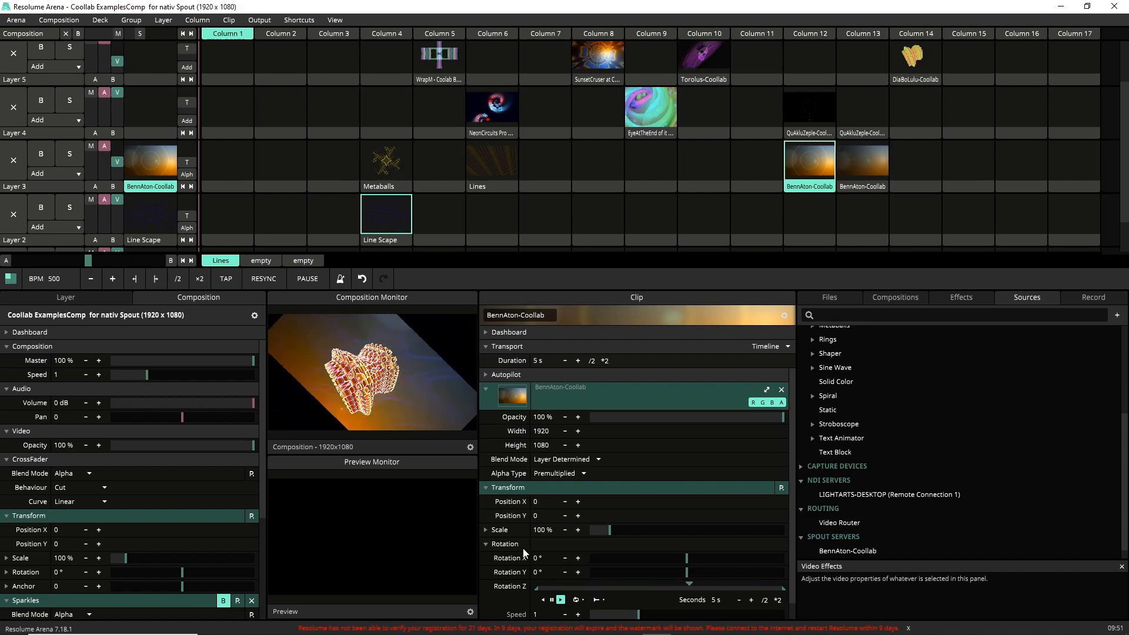
left_click(363, 277)
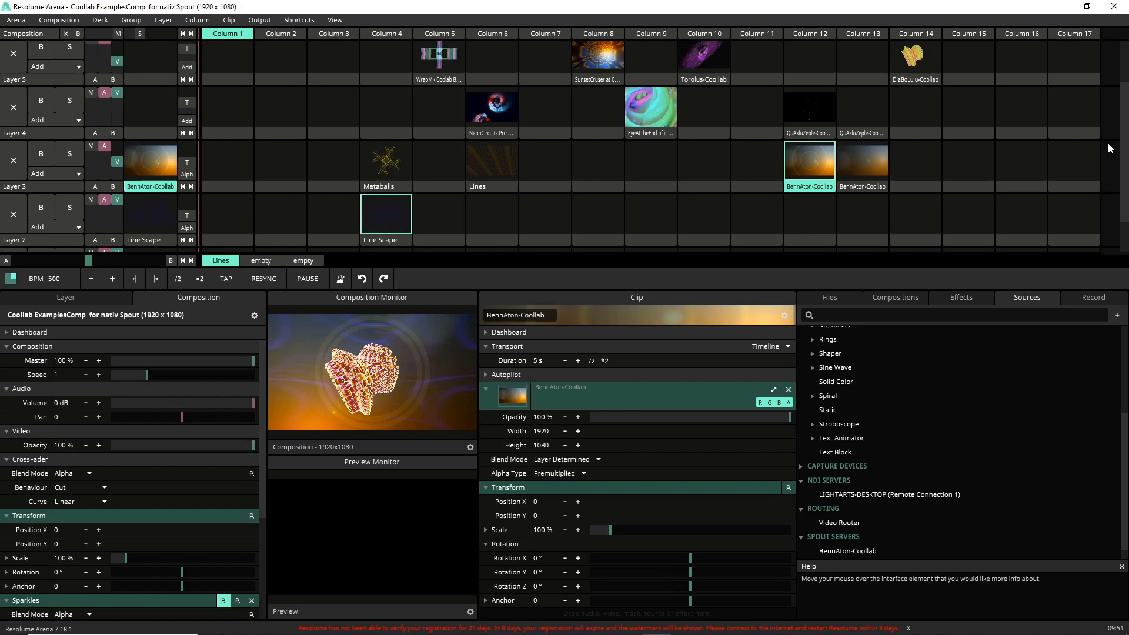
Step: Select the DiaBoLulu-Coollab clip in Layer 6, Column 14, and animate its Rotation Z in Timeline mode
scroll(957, 71, "up", 1)
left_click(914, 61)
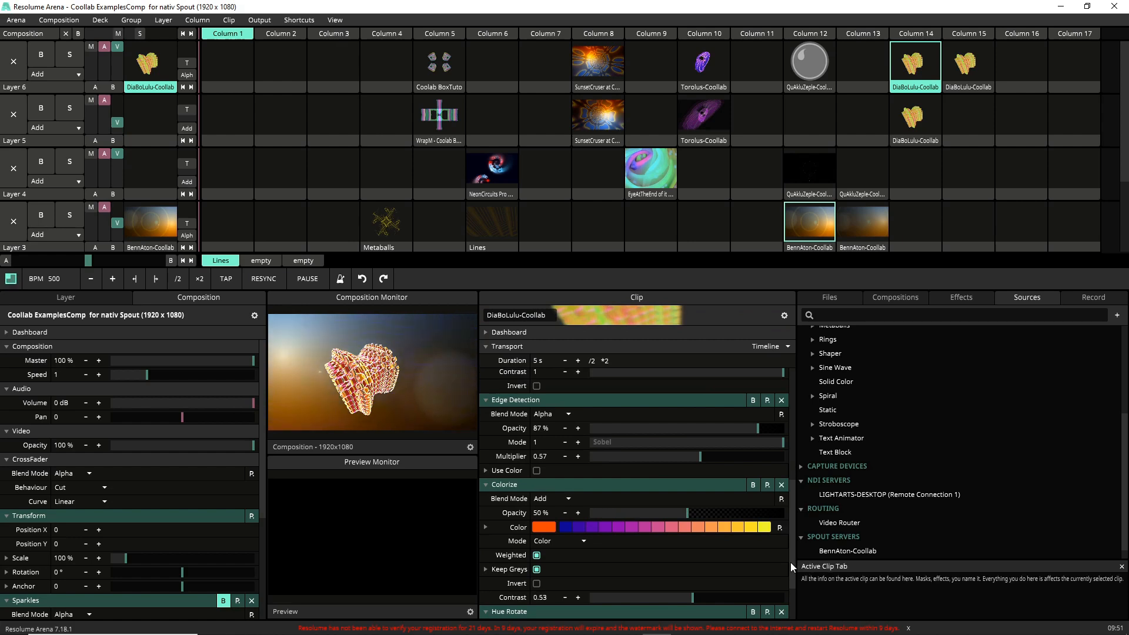
left_click_drag(790, 563, 794, 440)
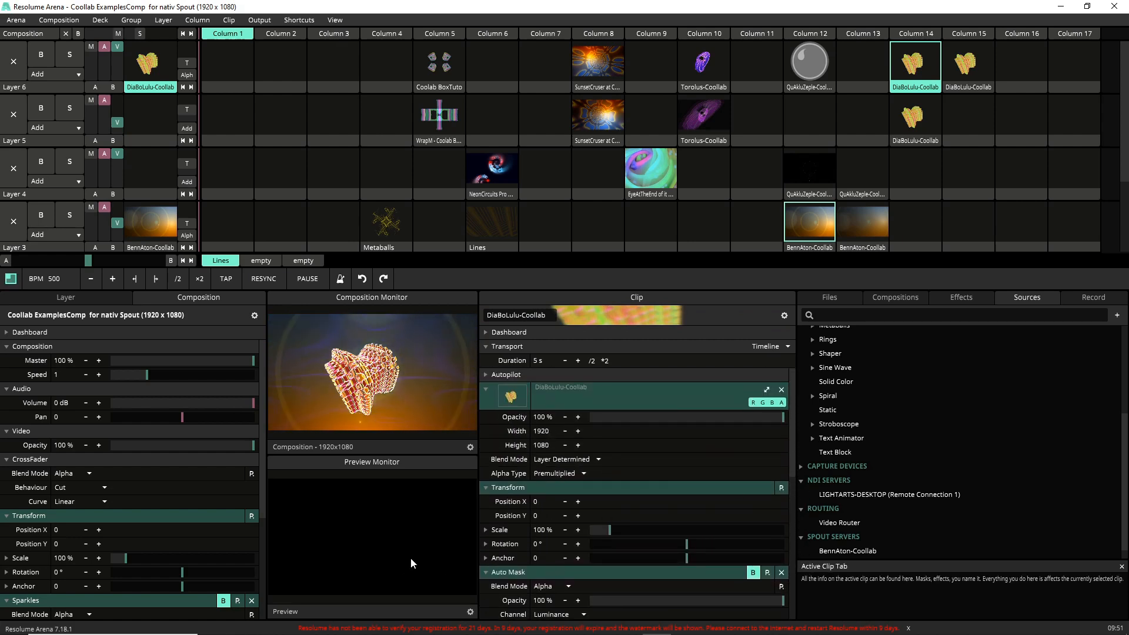
left_click(486, 544)
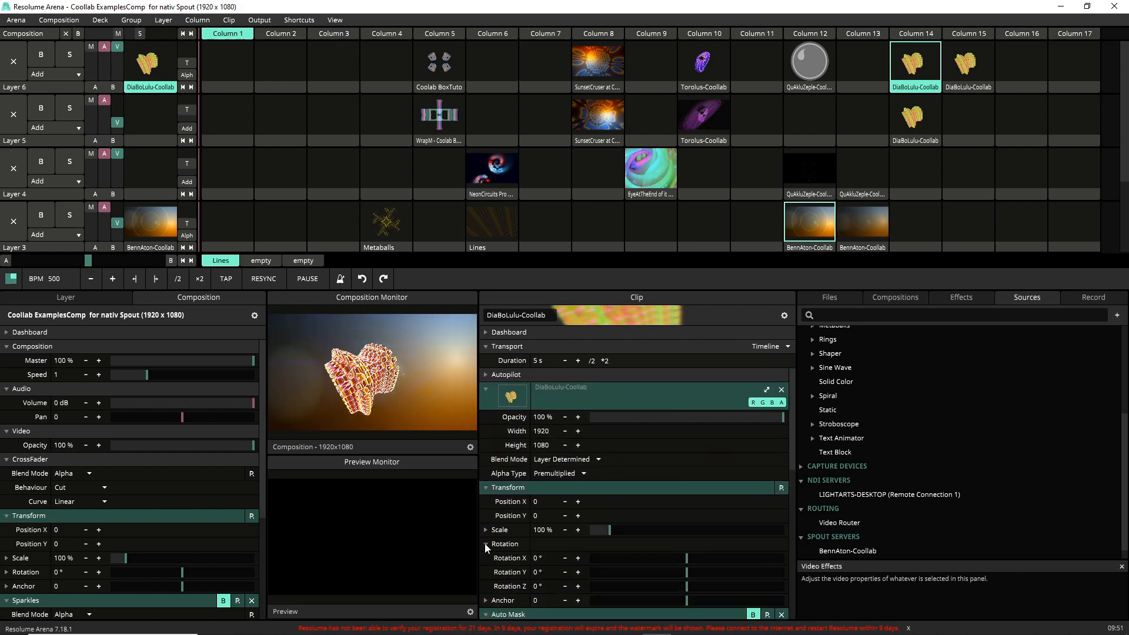
left_click(485, 586)
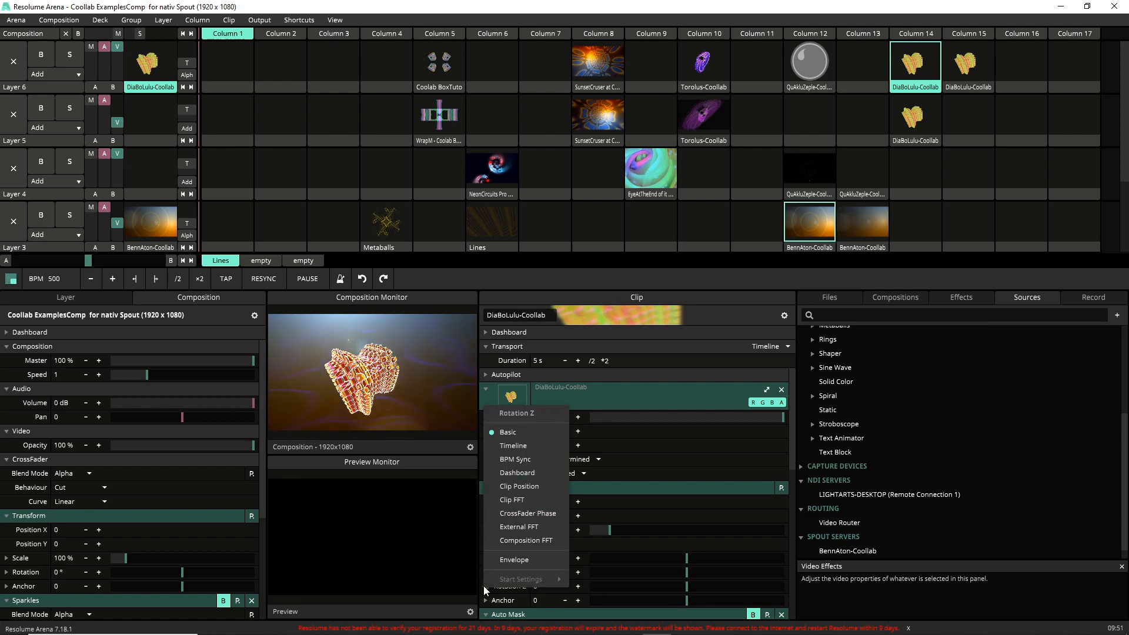
left_click(521, 449)
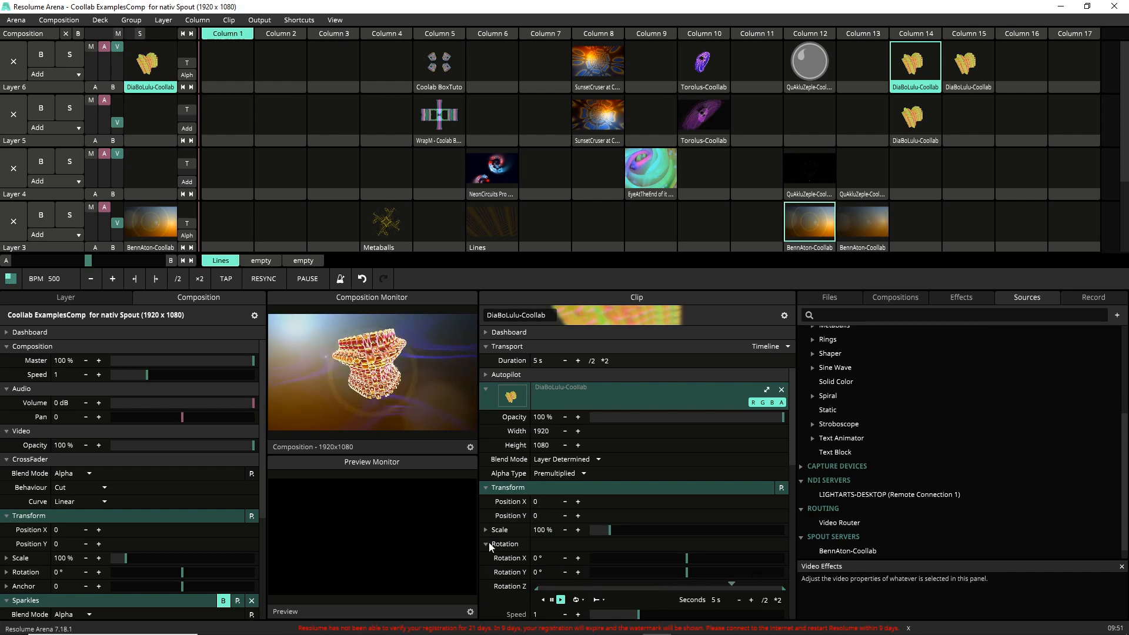
Step: Try different Rotation X angles on the DiaBoLulu-Coollab clip, and reset Rotation X to 0°
left_click_drag(723, 564, 651, 567)
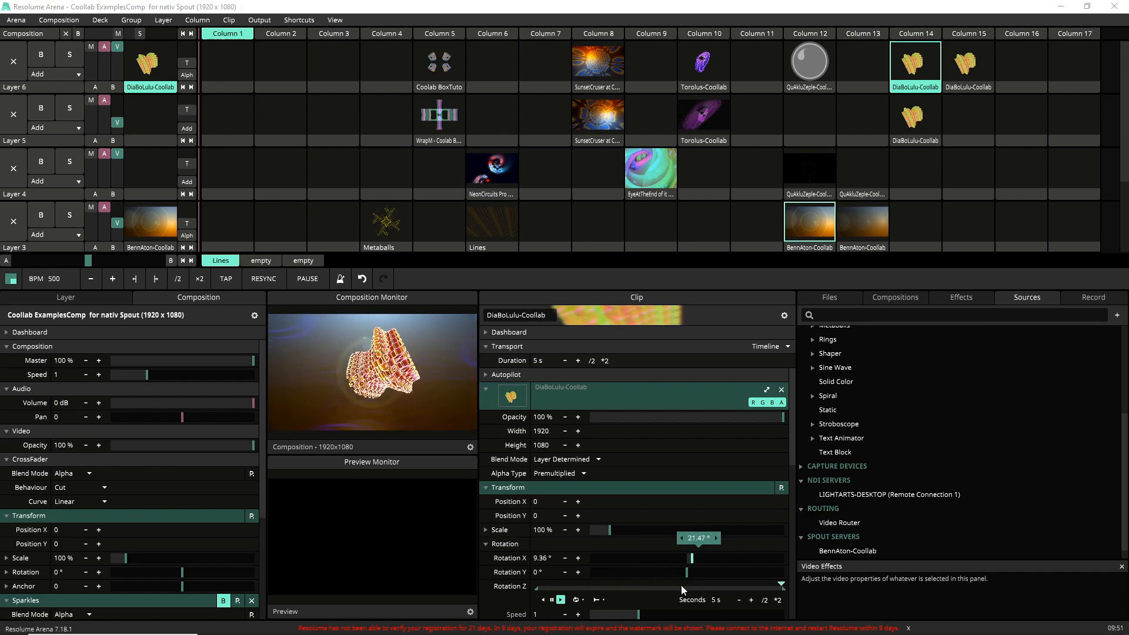
left_click_drag(709, 596, 668, 587)
double_click(673, 560)
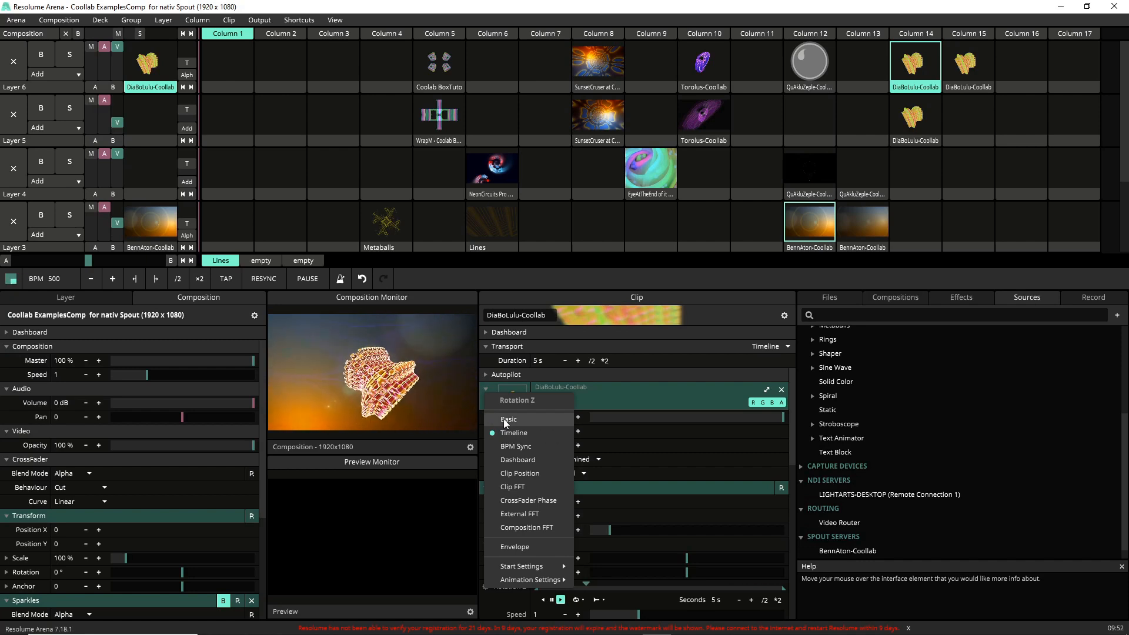
Step: Return Rotation Z of the DiaBoLulu-Coollab clip to Basic mode and reset its angle to the default
left_click(504, 419)
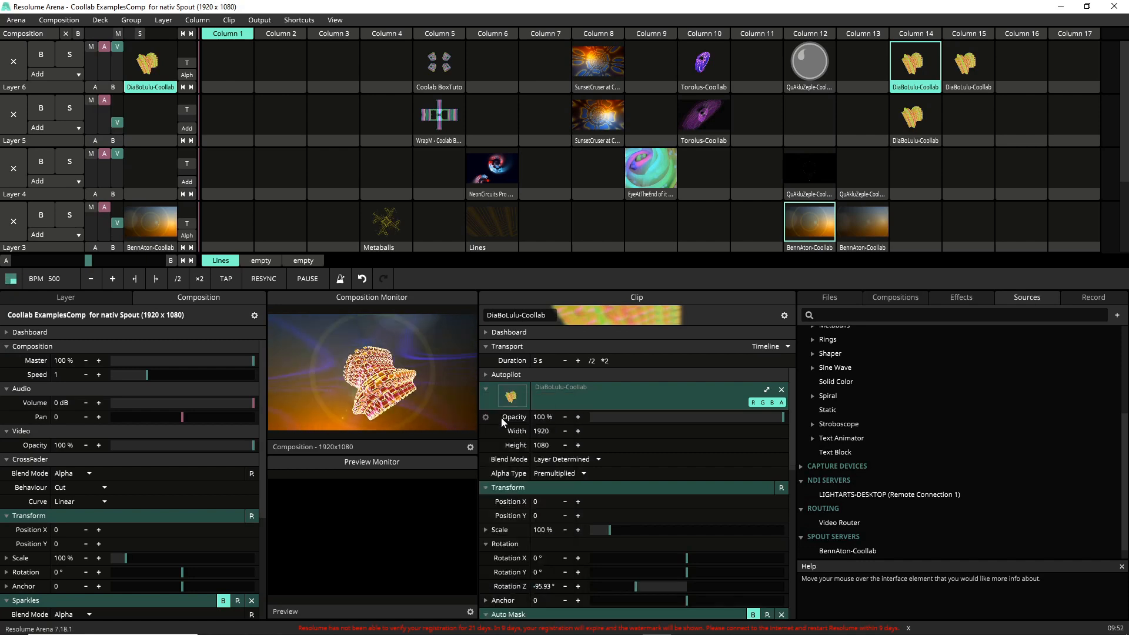
double_click(637, 584)
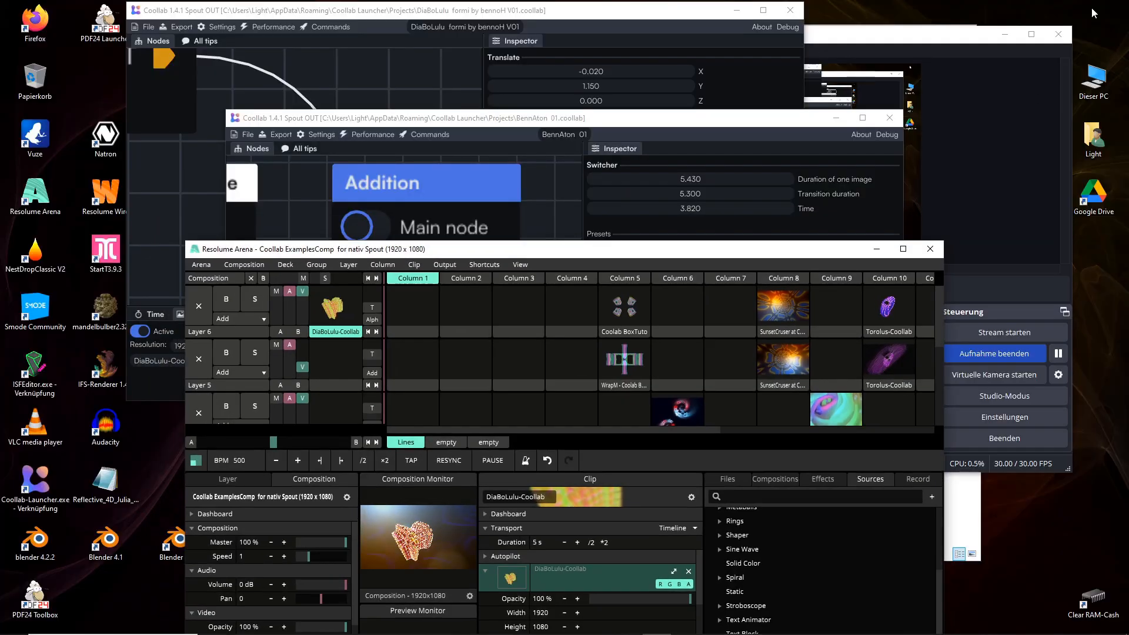
Step: Restore the Resolume Arena window to a smaller size and switch to the maximized Coollab window of the DiaBoLulu project
left_click(1087, 6)
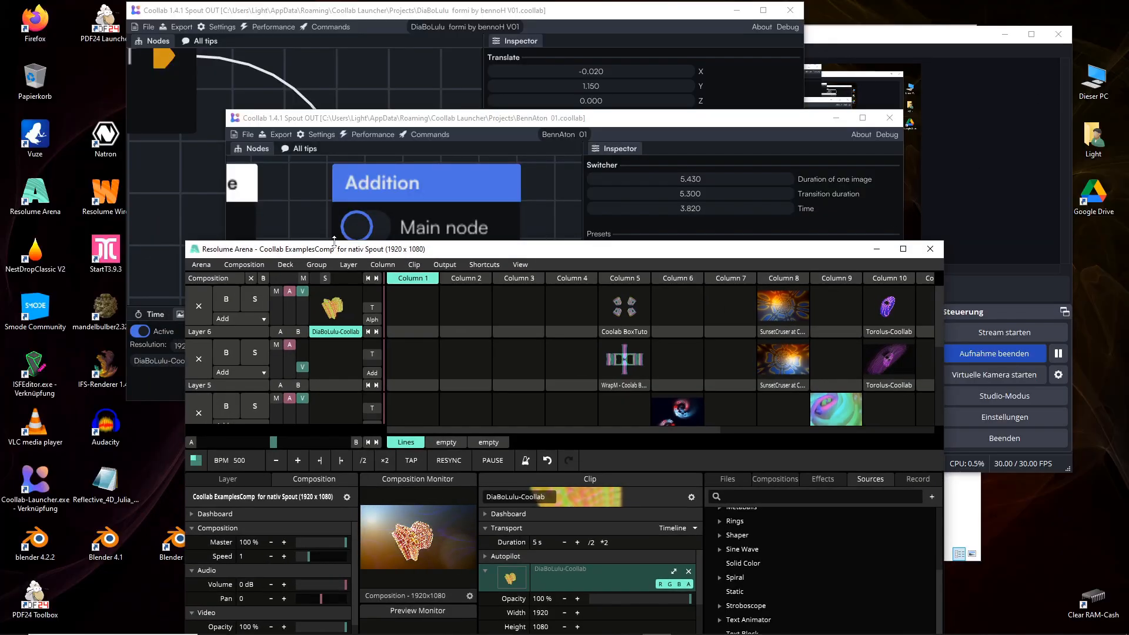
left_click(431, 16)
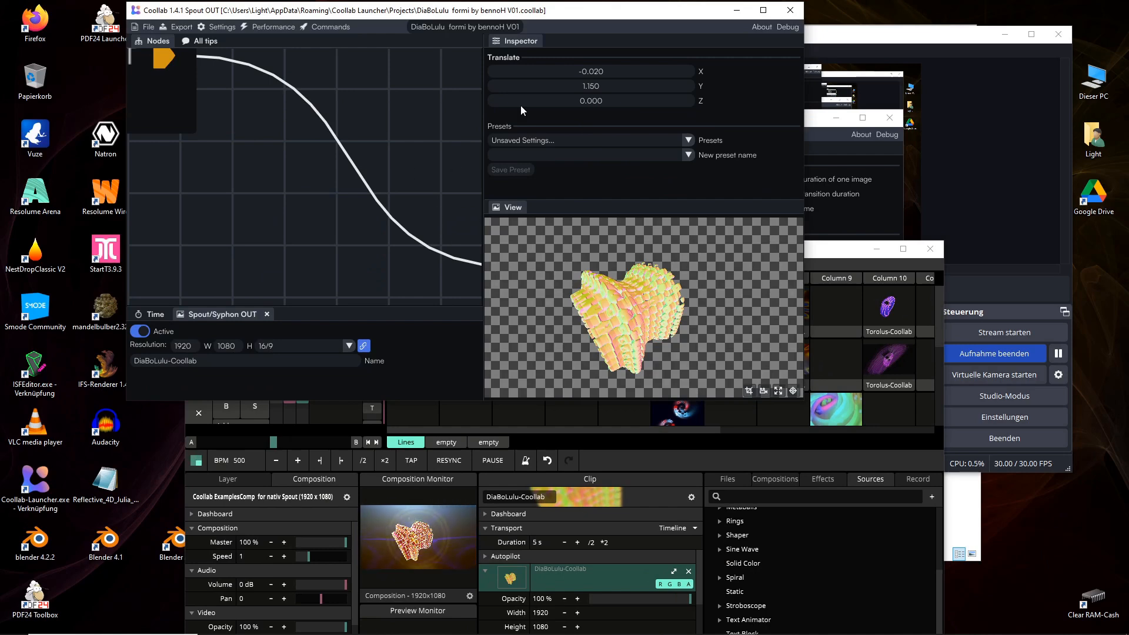
left_click(761, 16)
Step: Preview the Time and Sine Wave nodes feeding Rotate, and make Rotate the main node to watch the animated rotation
scroll(655, 220, "down", 3)
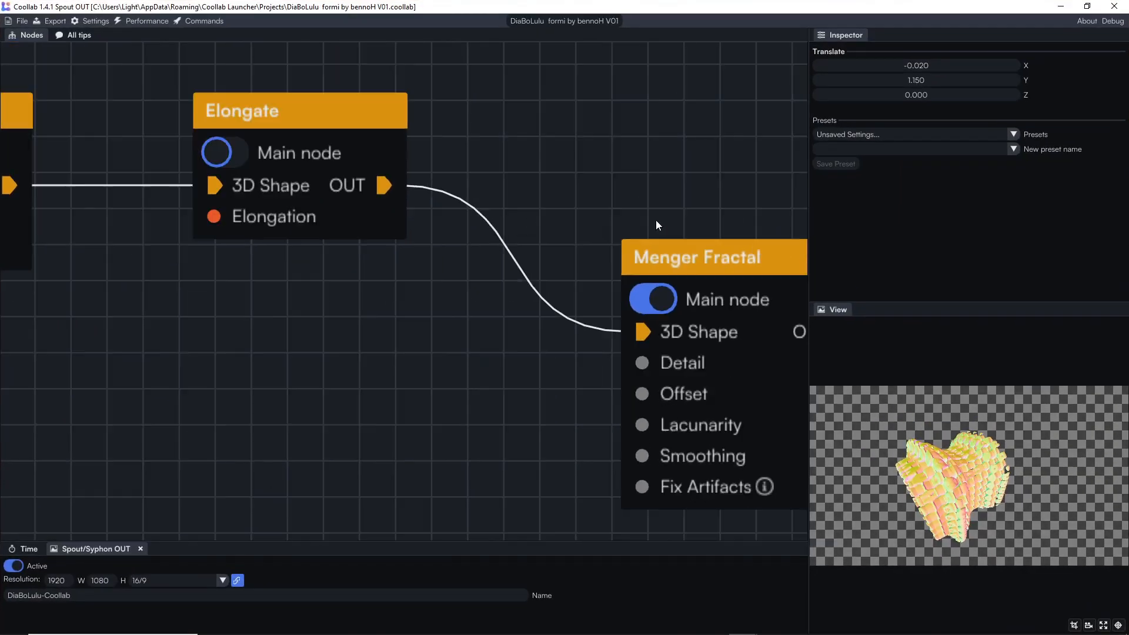
left_click_drag(658, 408, 371, 374)
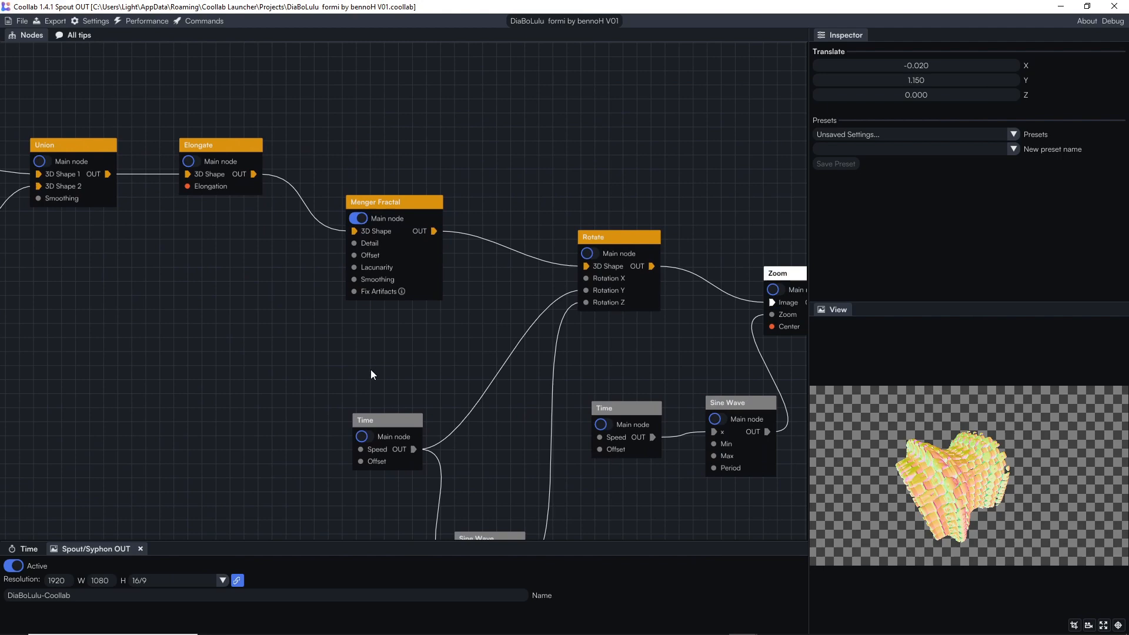
left_click(373, 437)
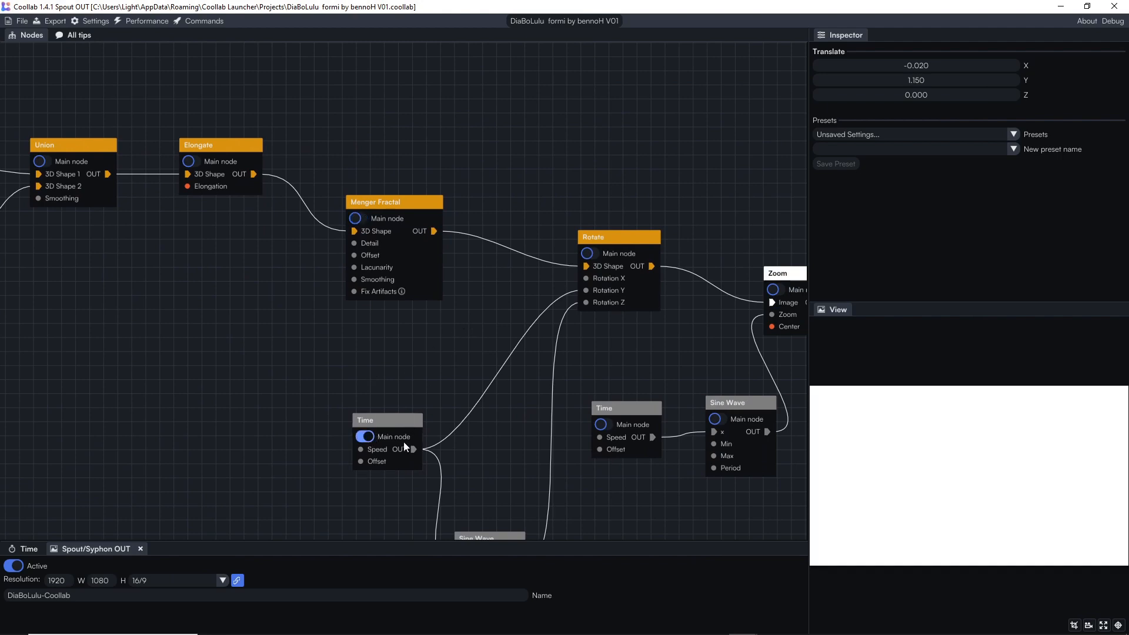
scroll(551, 457, "down", 5)
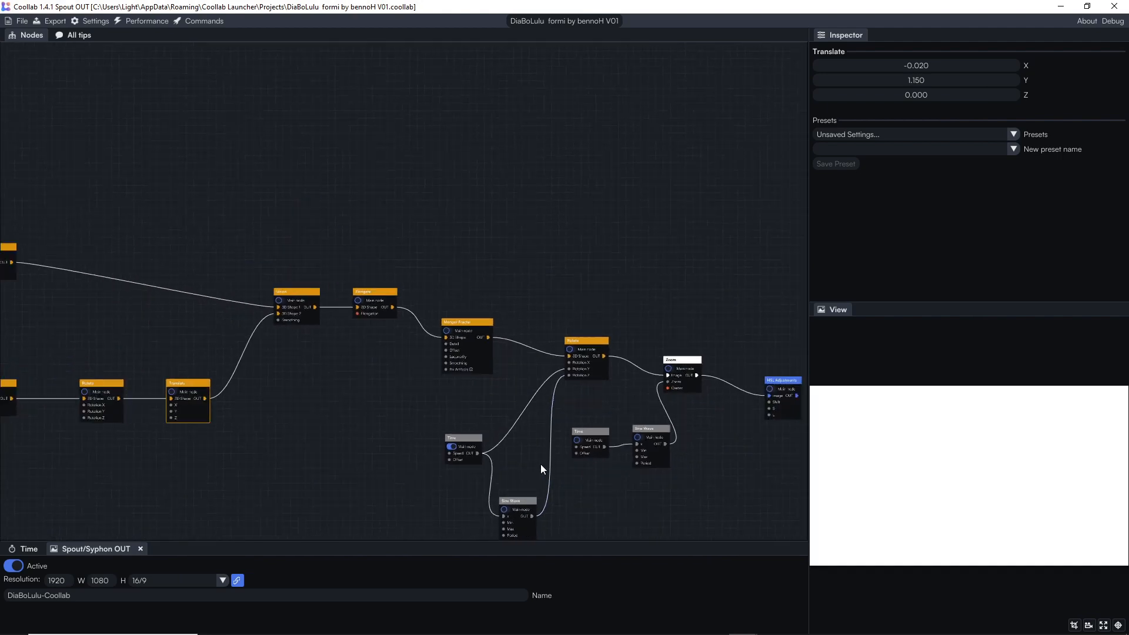
left_click(510, 503)
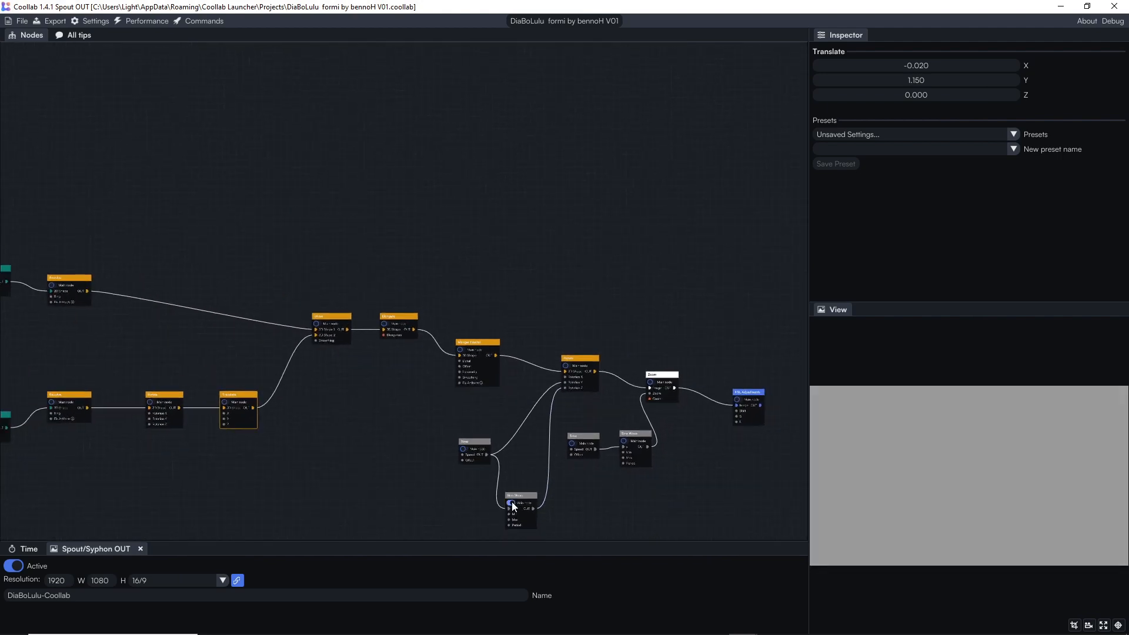
left_click(578, 365)
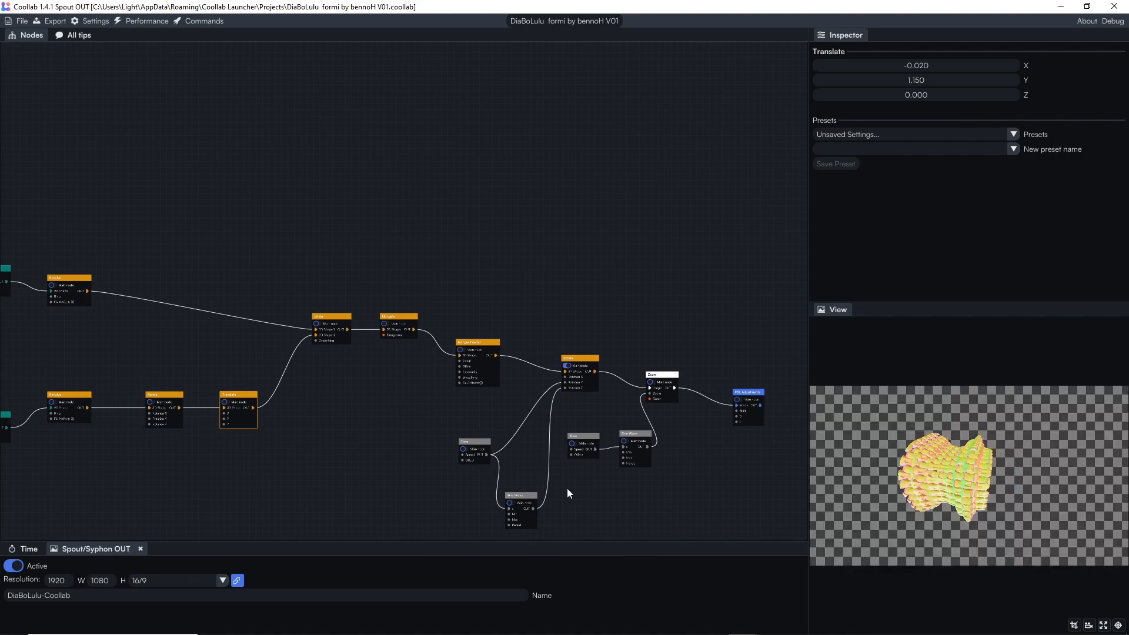
Step: Compare the Time and Sine Wave outputs once more, and return the main node to Rotate
scroll(600, 387, "up", 8)
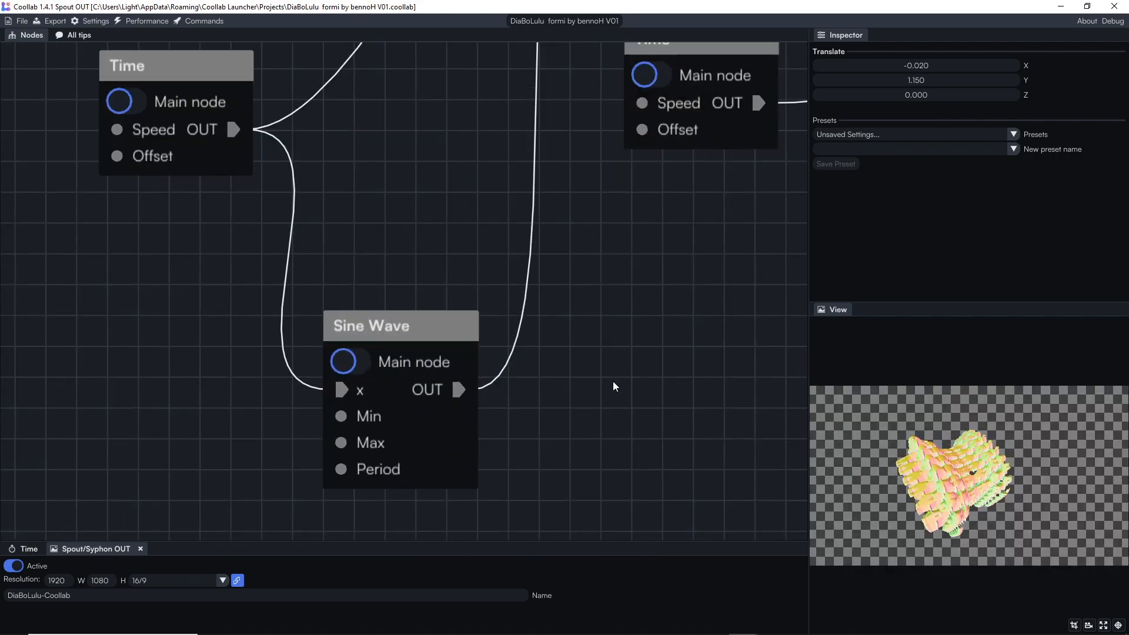
scroll(612, 381, "down", 8)
left_click(443, 285)
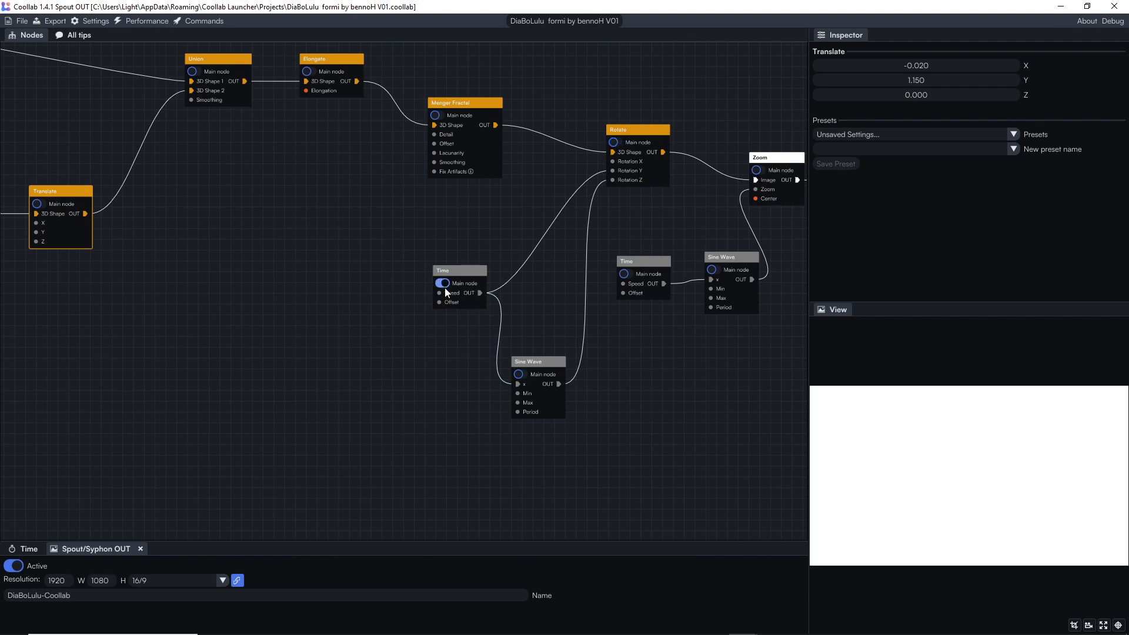
left_click(519, 374)
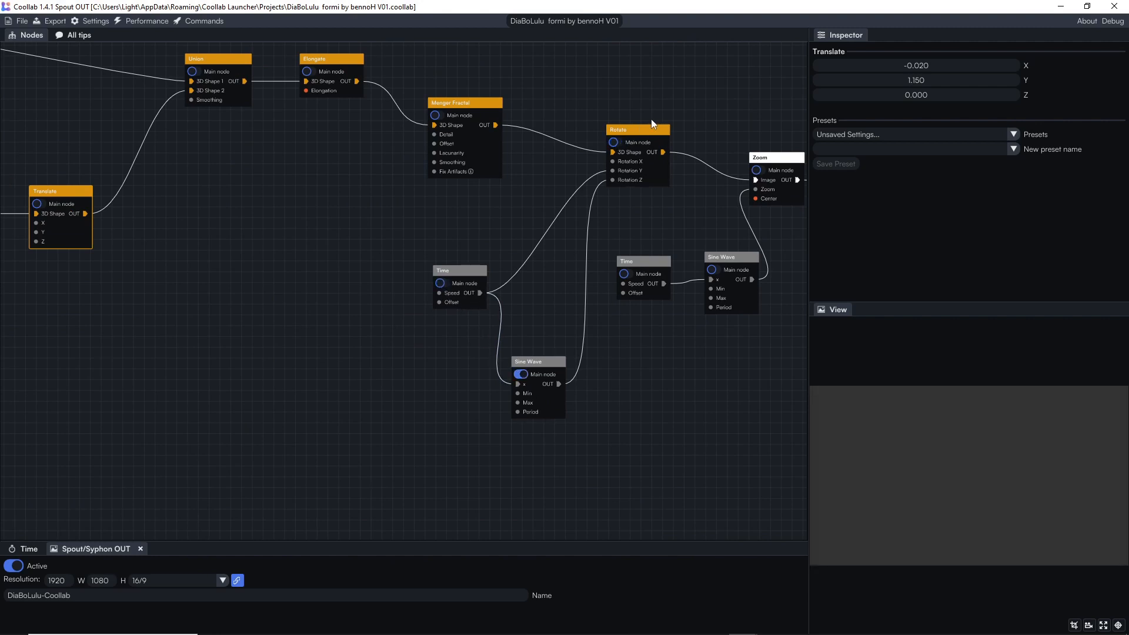
left_click(644, 141)
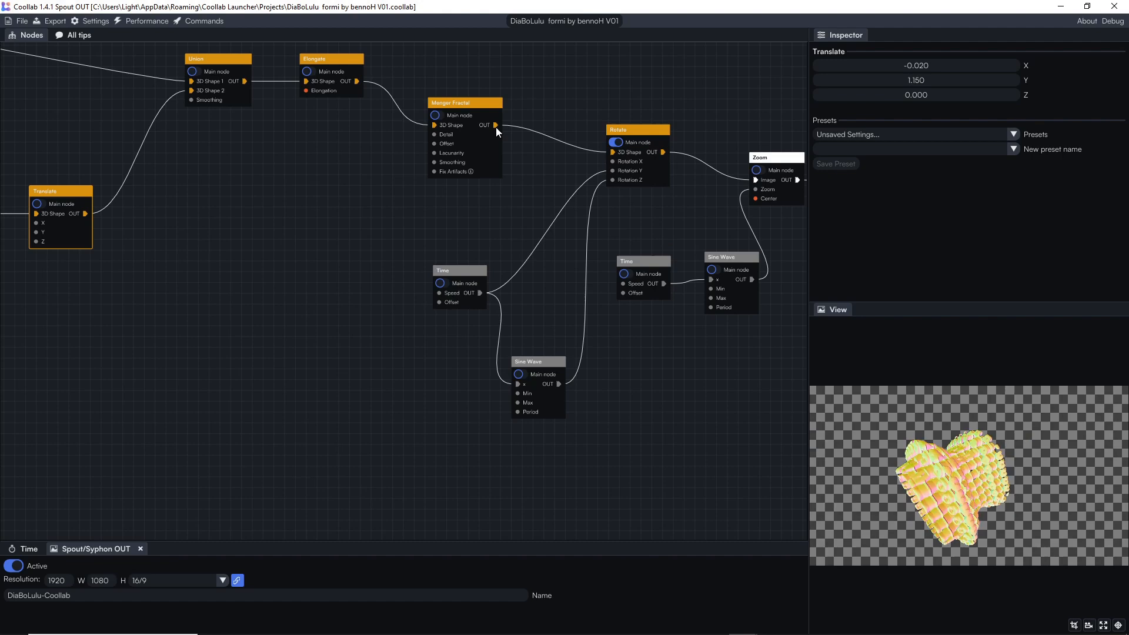
Step: Make Menger Fractal the main node and move the 3D camera close inside the fractal shape
left_click(437, 115)
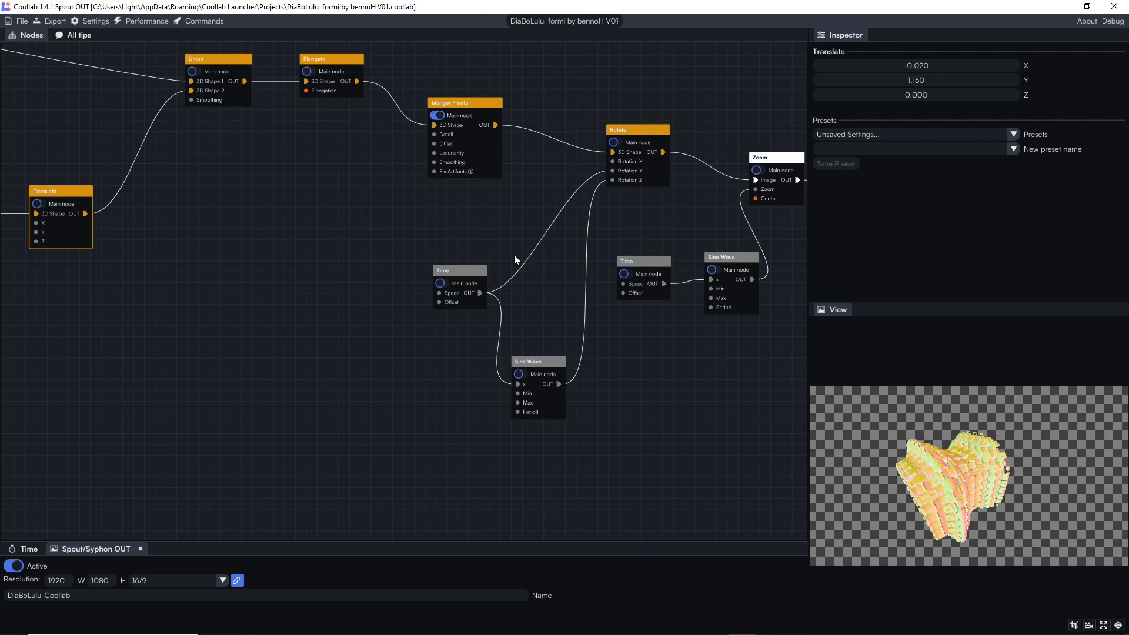
scroll(512, 255, "up", 4)
scroll(511, 254, "down", 2)
left_click_drag(542, 115, 484, 206)
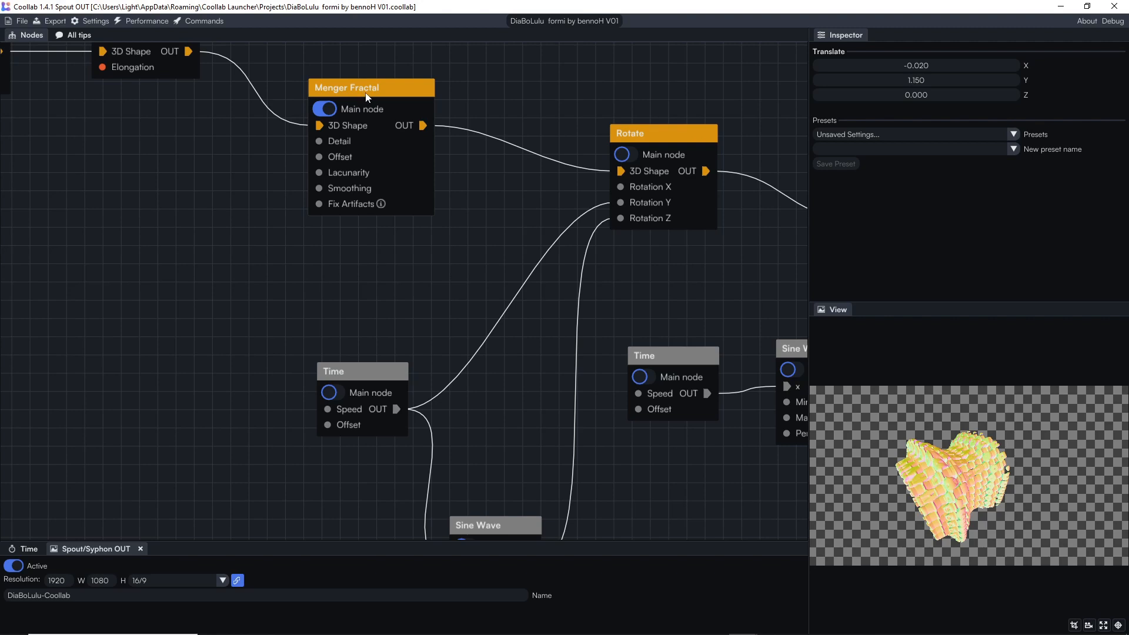
scroll(913, 467, "up", 8)
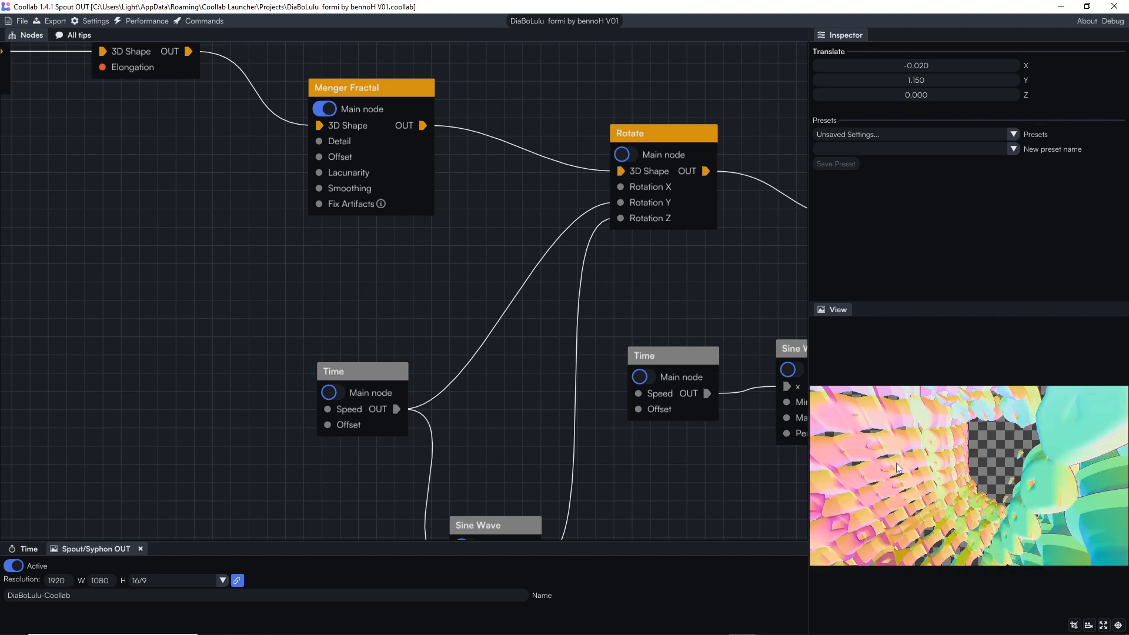
Step: Move the camera back out of the fractal, make Rotate the main node, preview the Time node feeding it, and return to Rotate
scroll(896, 463, "down", 5)
key("Right")
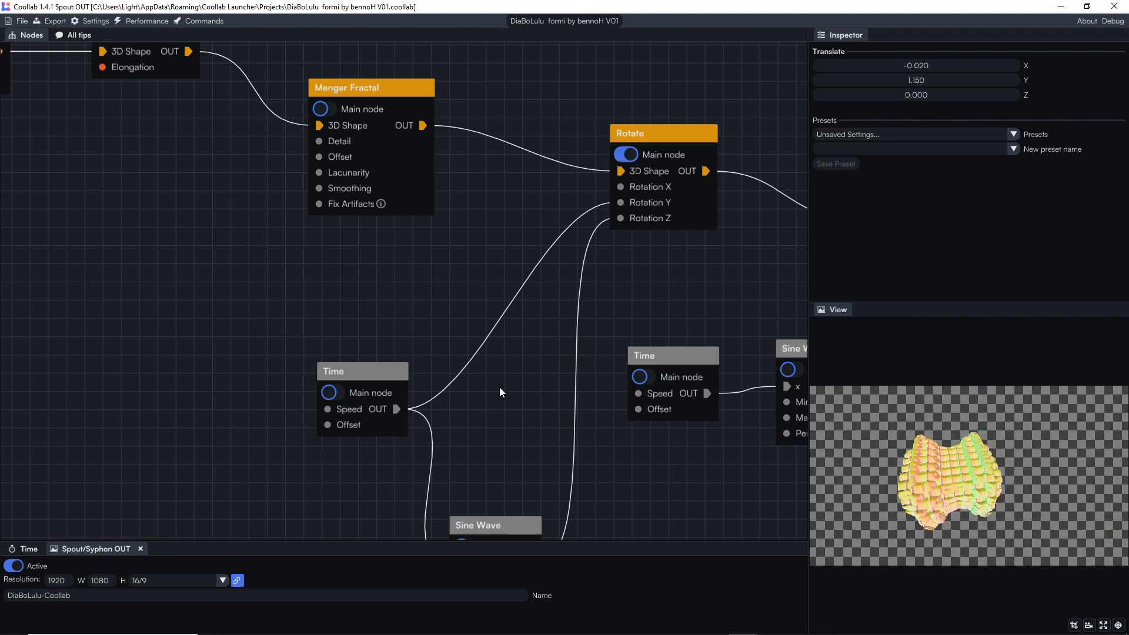
left_click(377, 393)
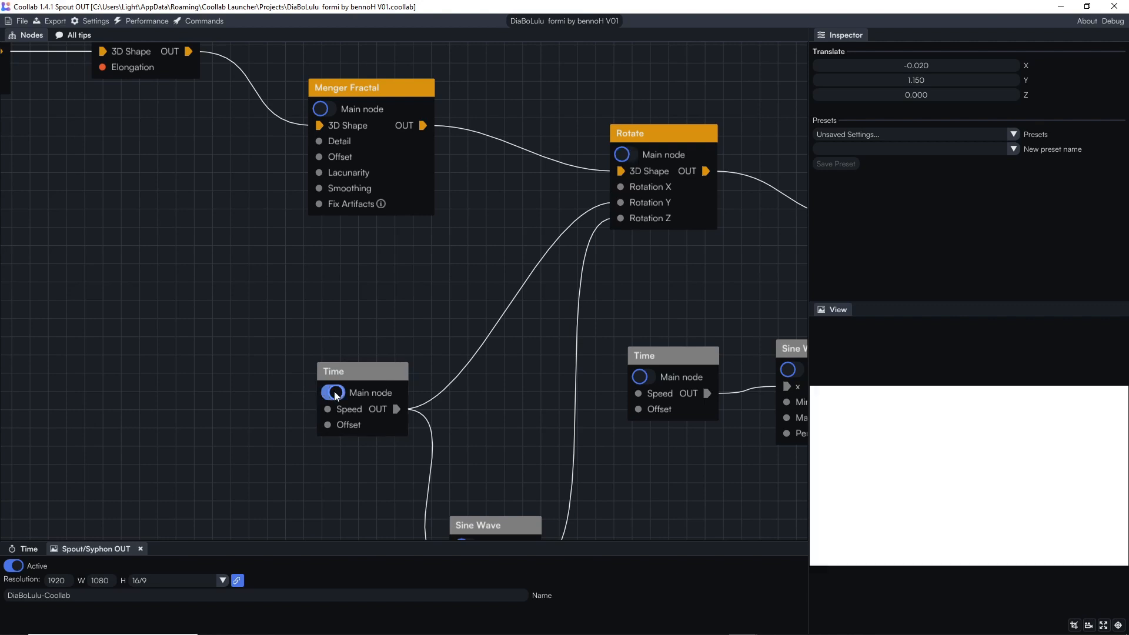
left_click_drag(529, 391, 549, 313)
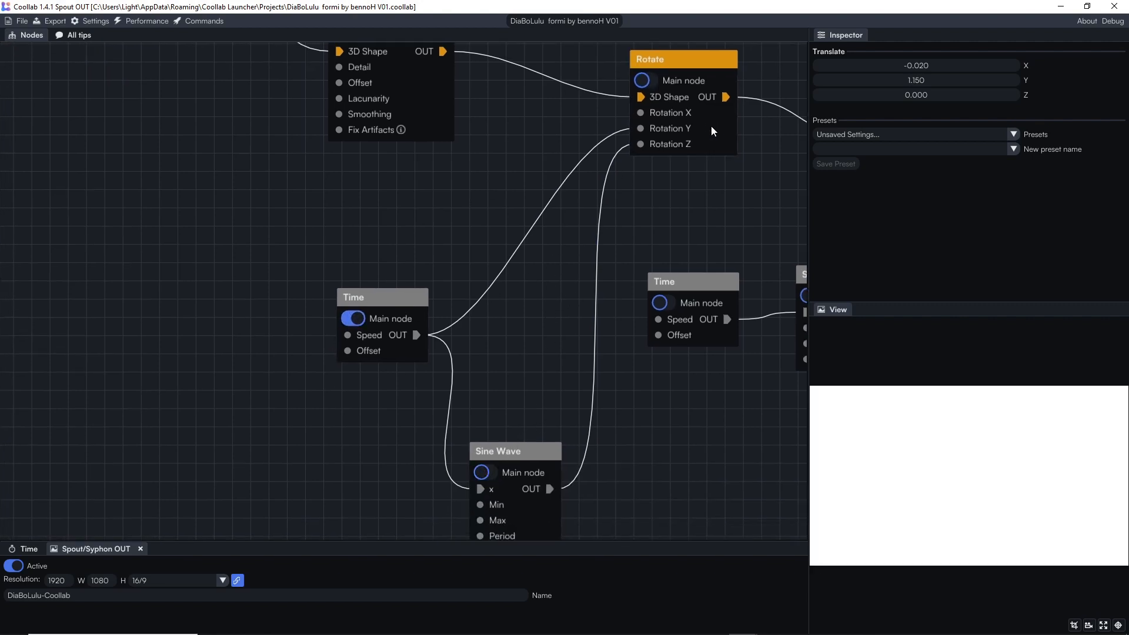
left_click(656, 82)
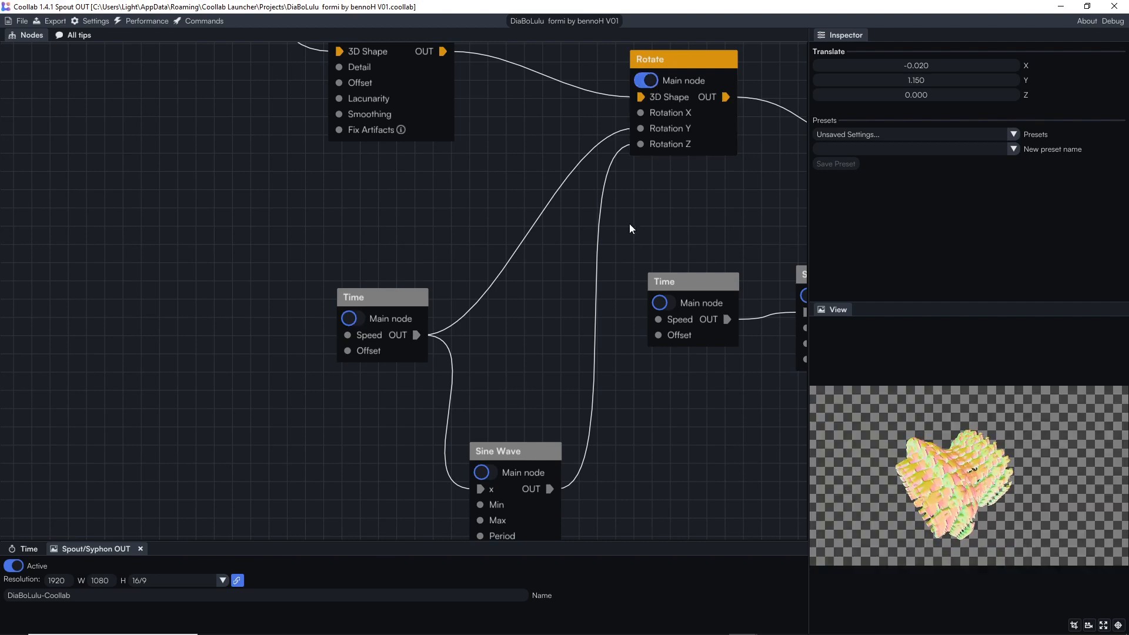
Step: Follow the Rotate output to the Zoom node and show the Zoom node's settings
left_click_drag(652, 203, 517, 371)
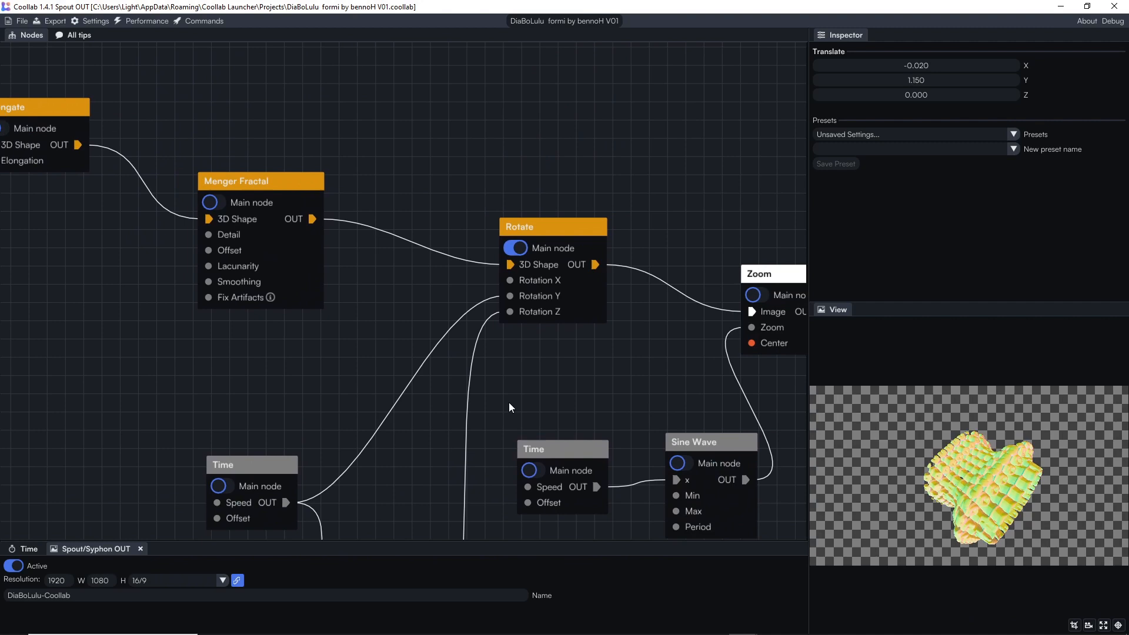
left_click_drag(509, 402, 614, 223)
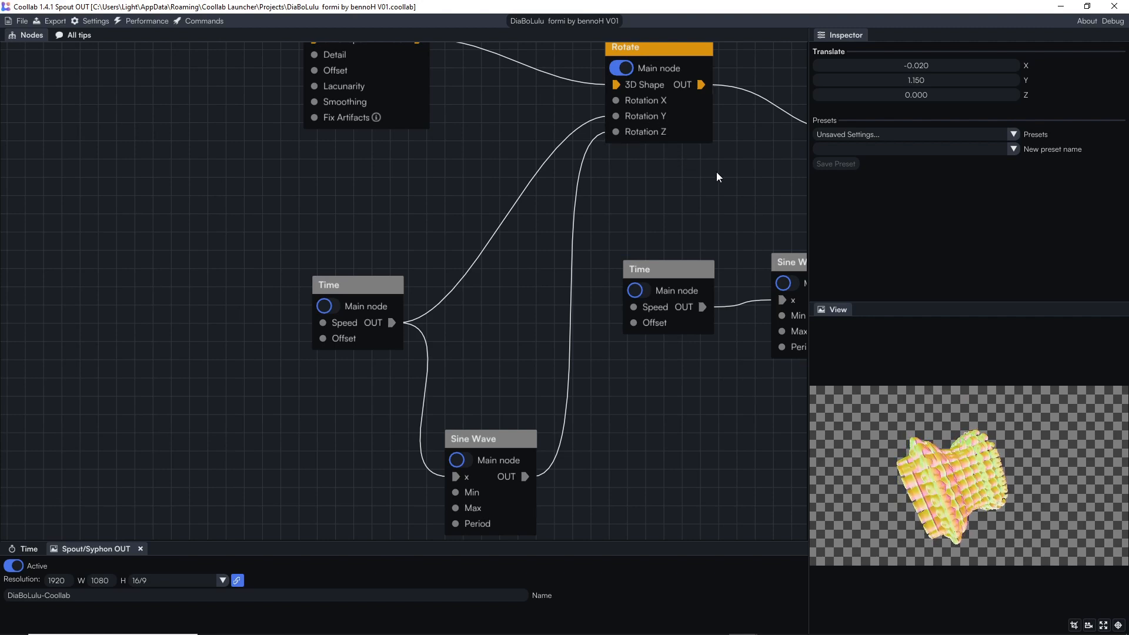
left_click_drag(716, 172, 437, 251)
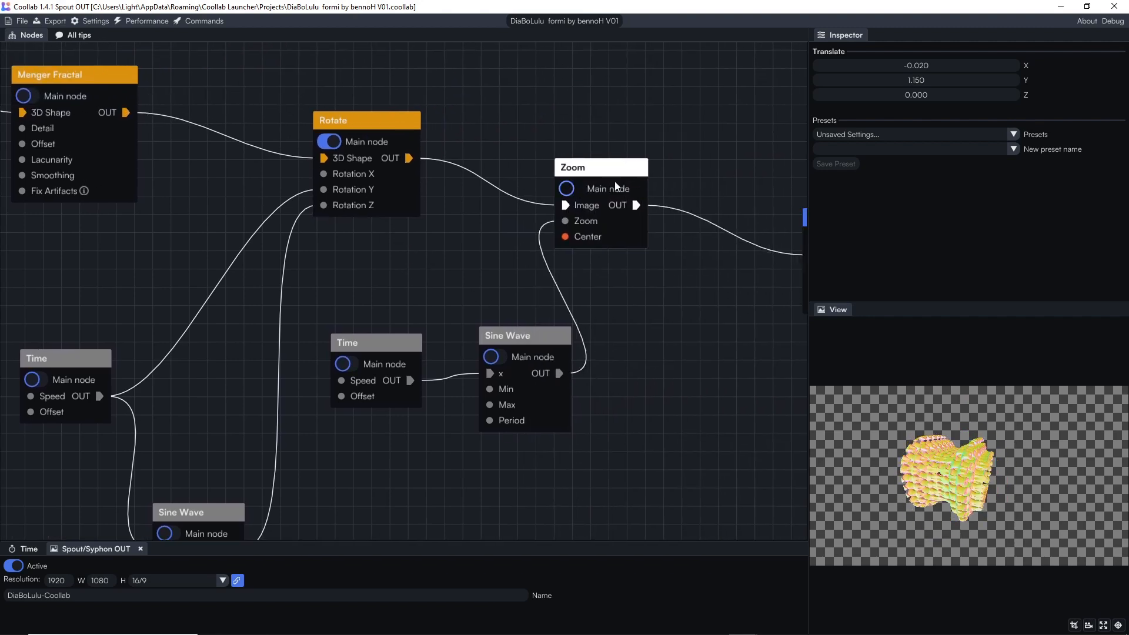
left_click(599, 168)
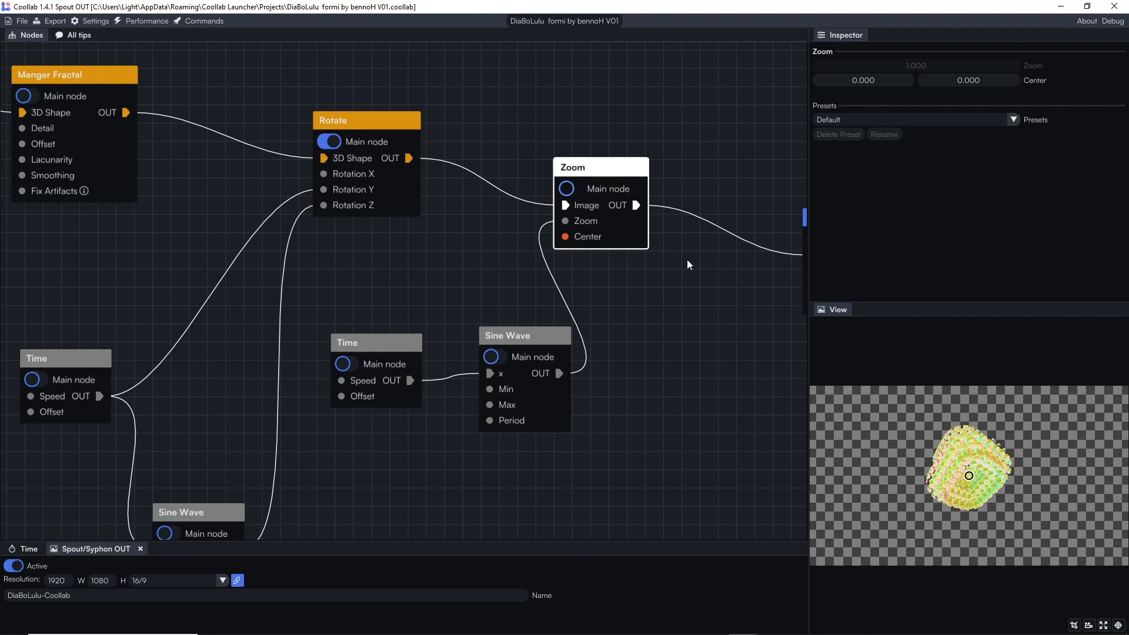
Step: Select the HSL Adjustments node at the end of the chain and make it the main node
left_click_drag(735, 350, 336, 328)
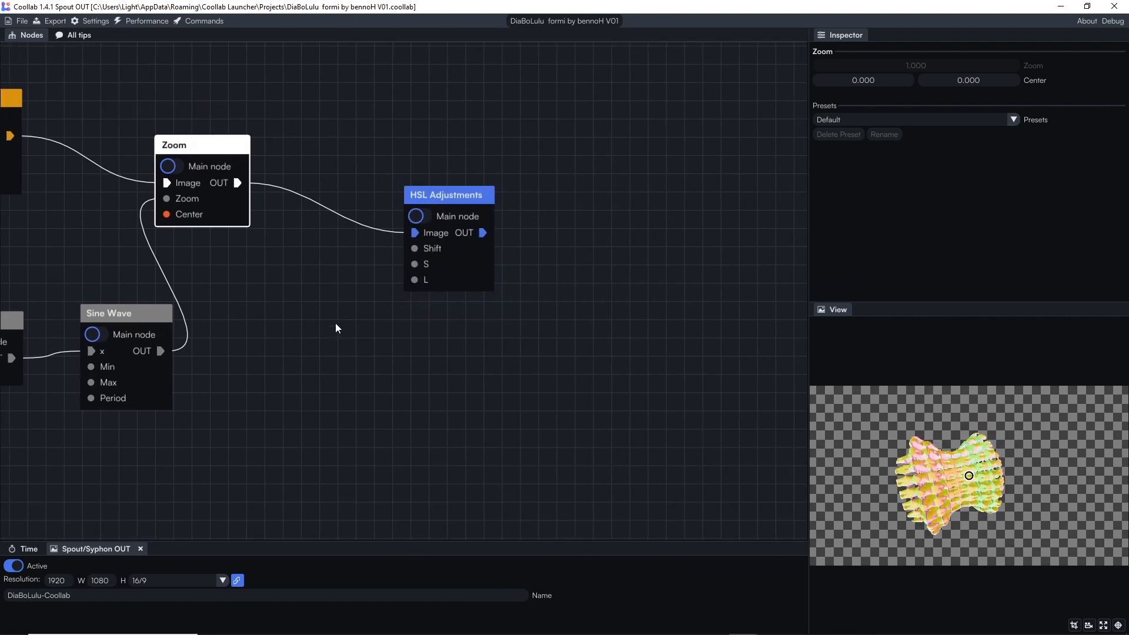
left_click(434, 200)
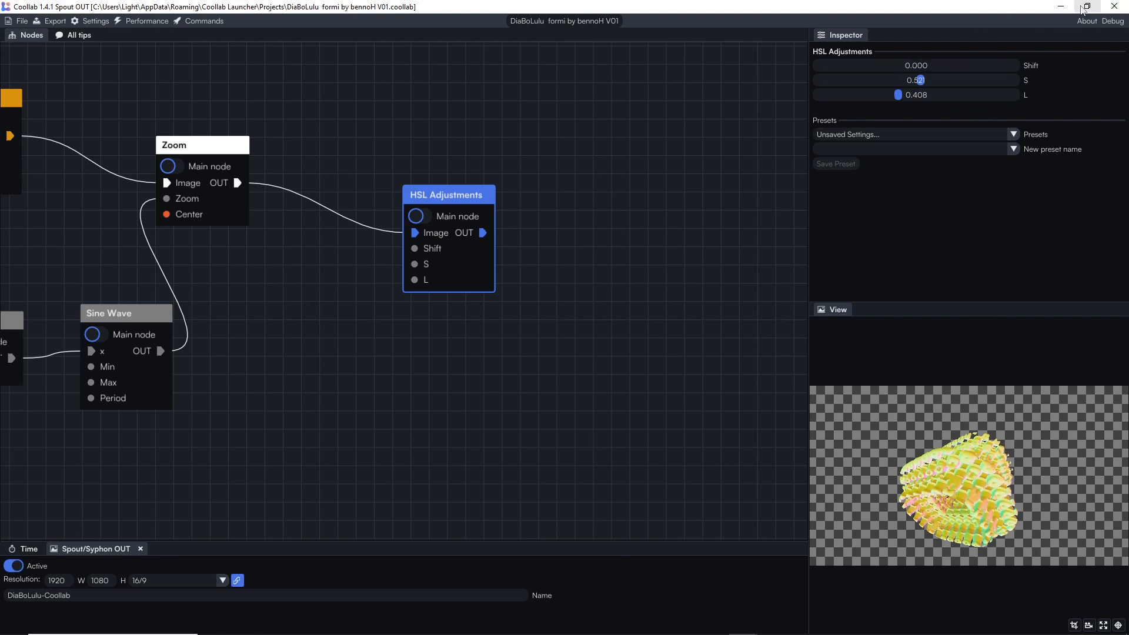
mouse_move(913, 70)
left_mouse_down()
mouse_move(970, 70)
mouse_move(915, 66)
left_mouse_up()
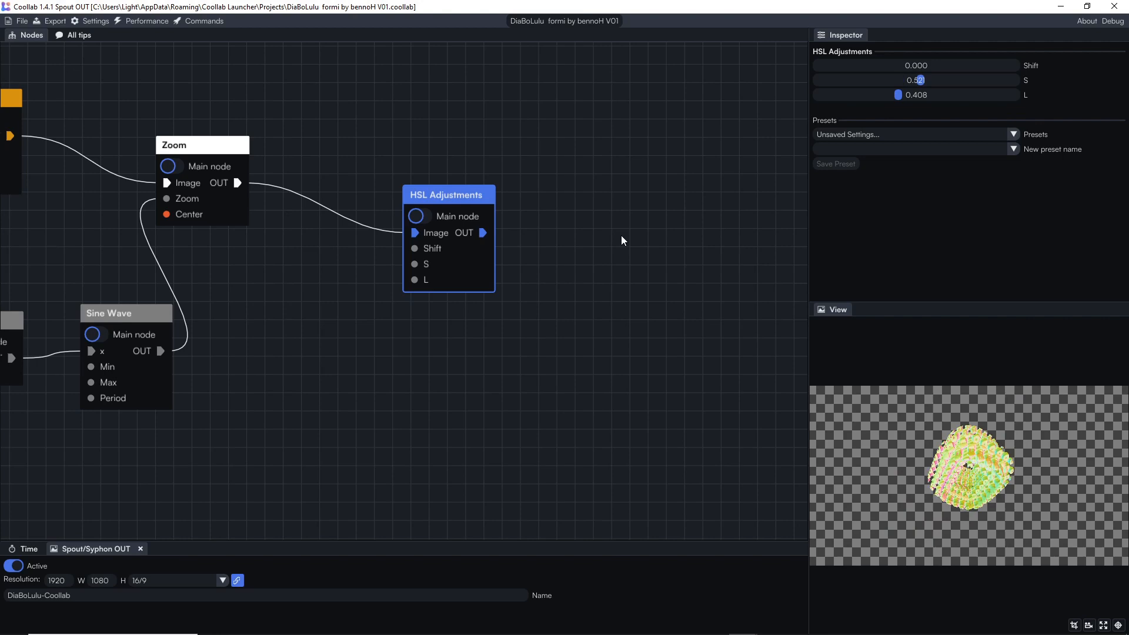
left_click(420, 216)
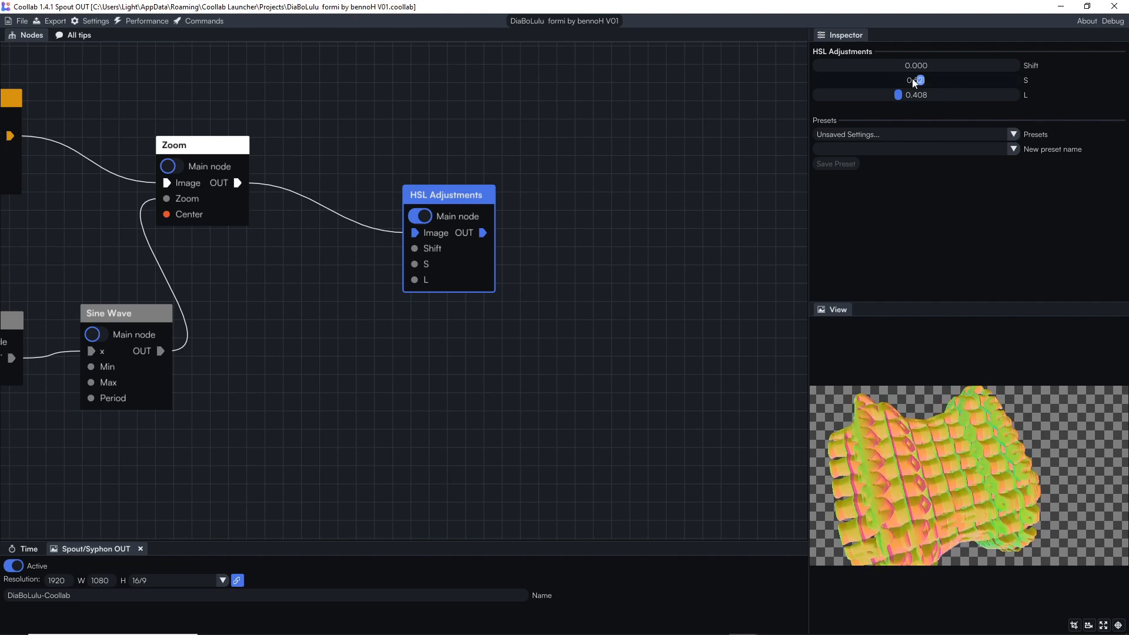
Step: Try out different Shift values on HSL Adjustments, ending at 1.030, to recolour the shape
left_click_drag(912, 70, 915, 69)
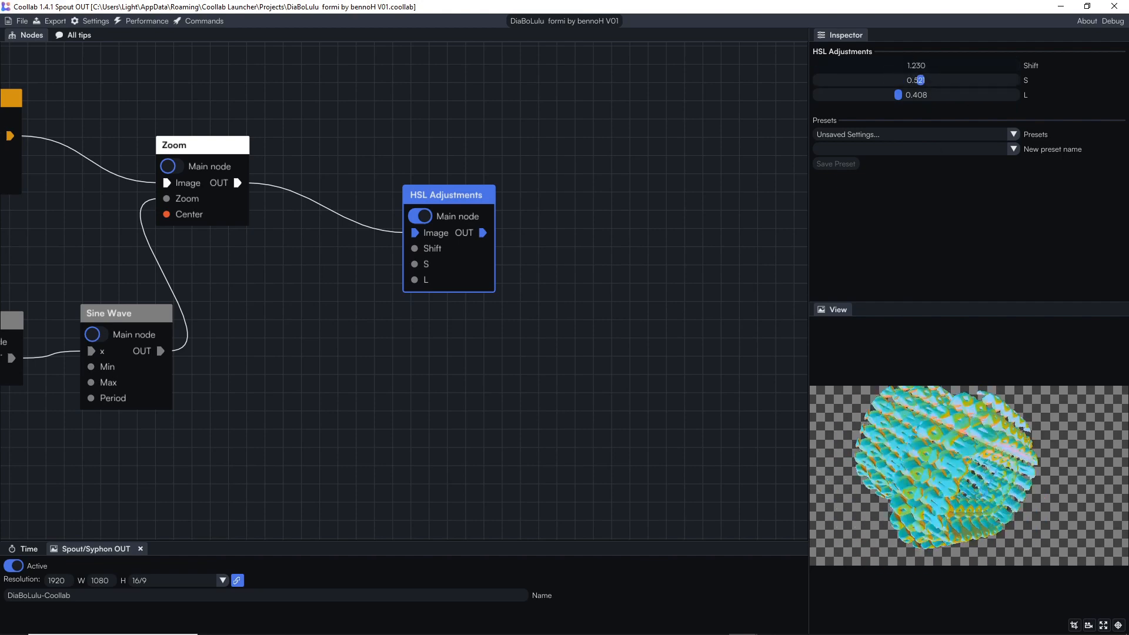
left_click_drag(1007, 69, 973, 69)
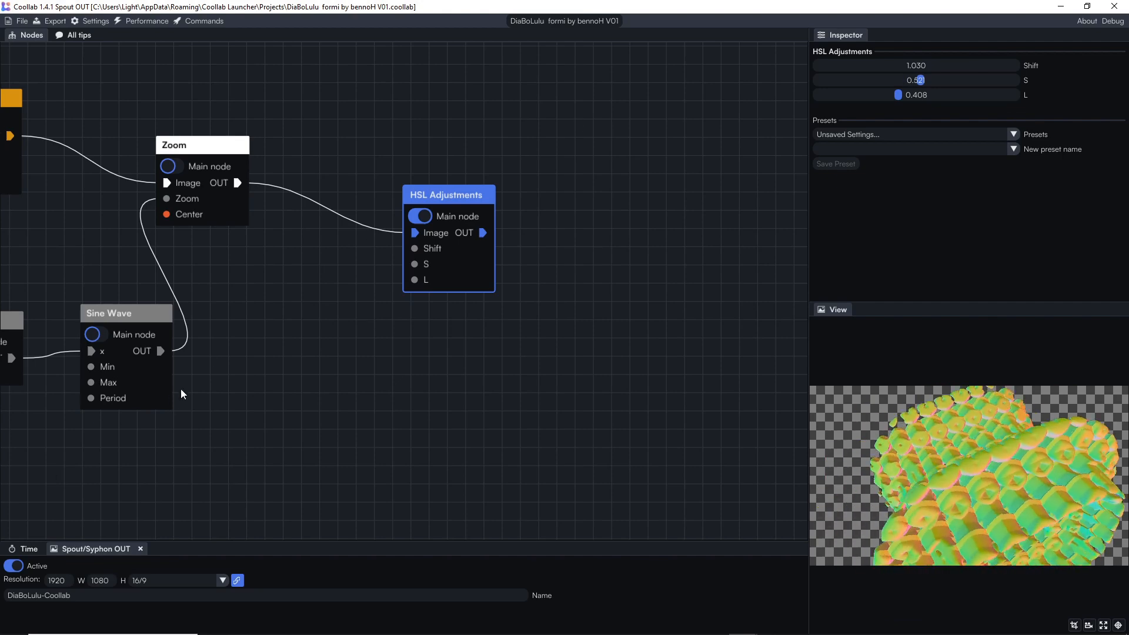
left_click_drag(270, 334, 397, 366)
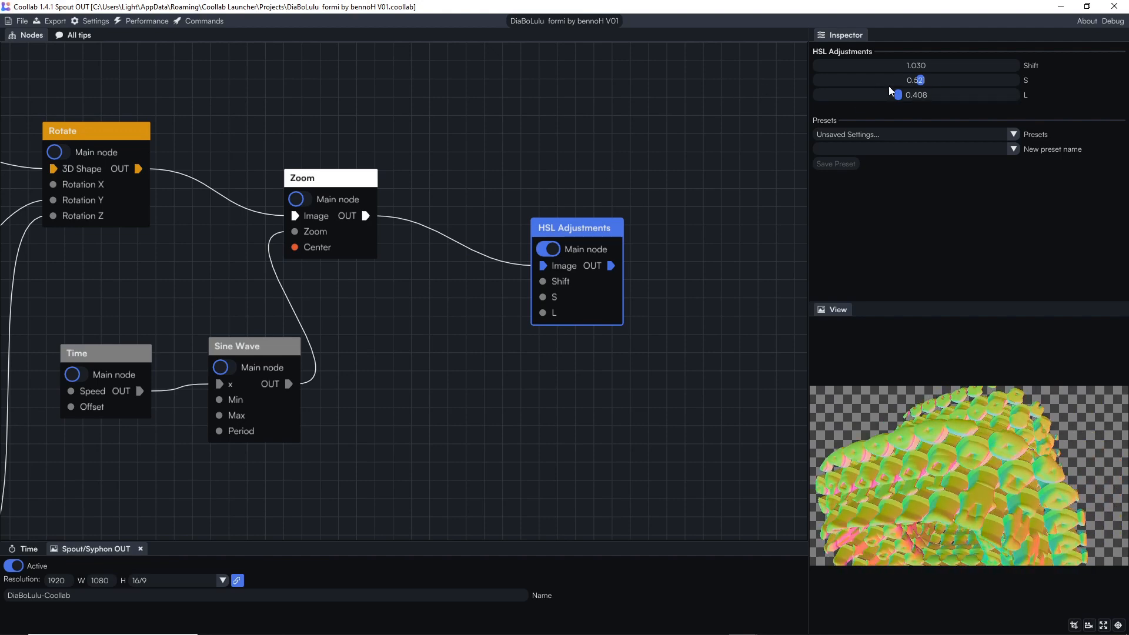
Step: Reset the Shift of HSL Adjustments to 0
double_click(868, 66)
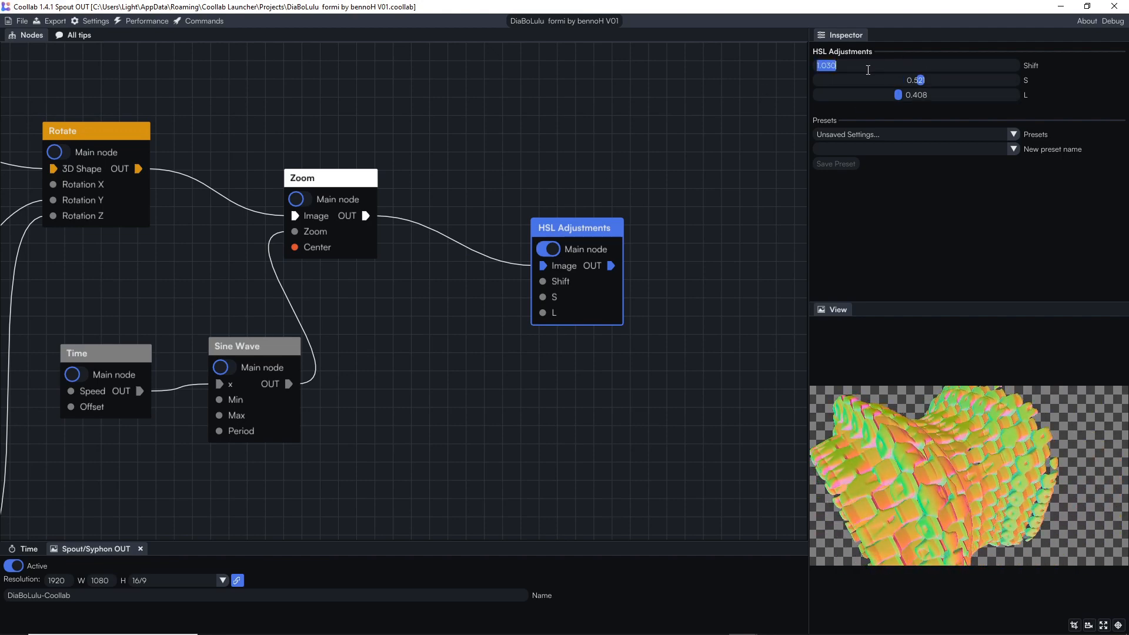
type("0")
key("Return")
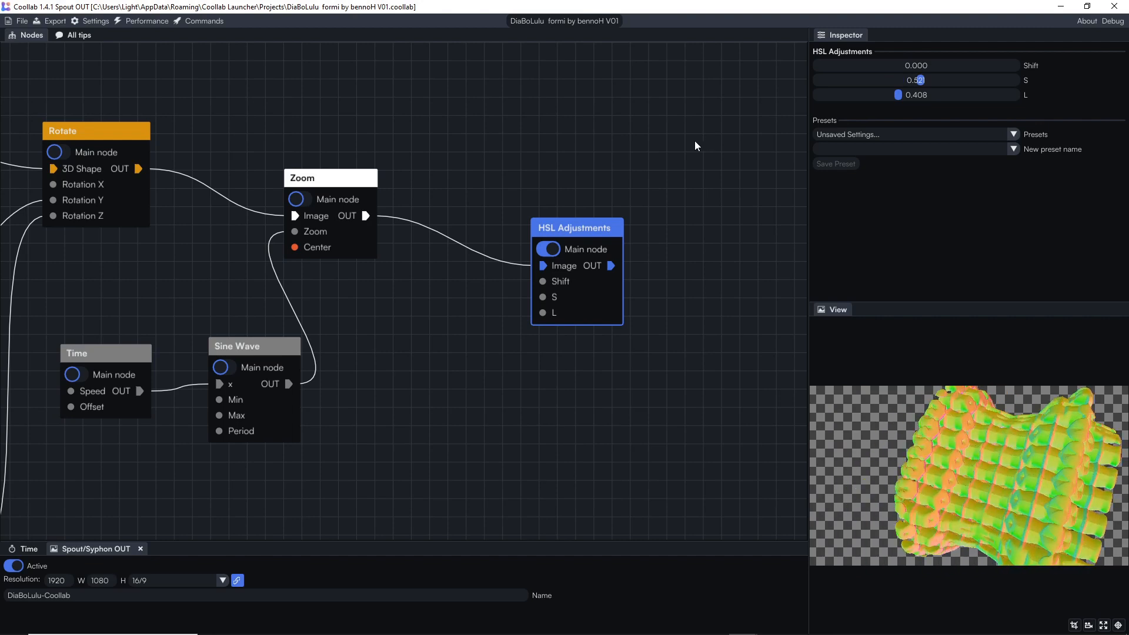
Step: Restore the Coollab window to a smaller size and switch to the Resolume Arena window
left_click_drag(700, 145, 599, 165)
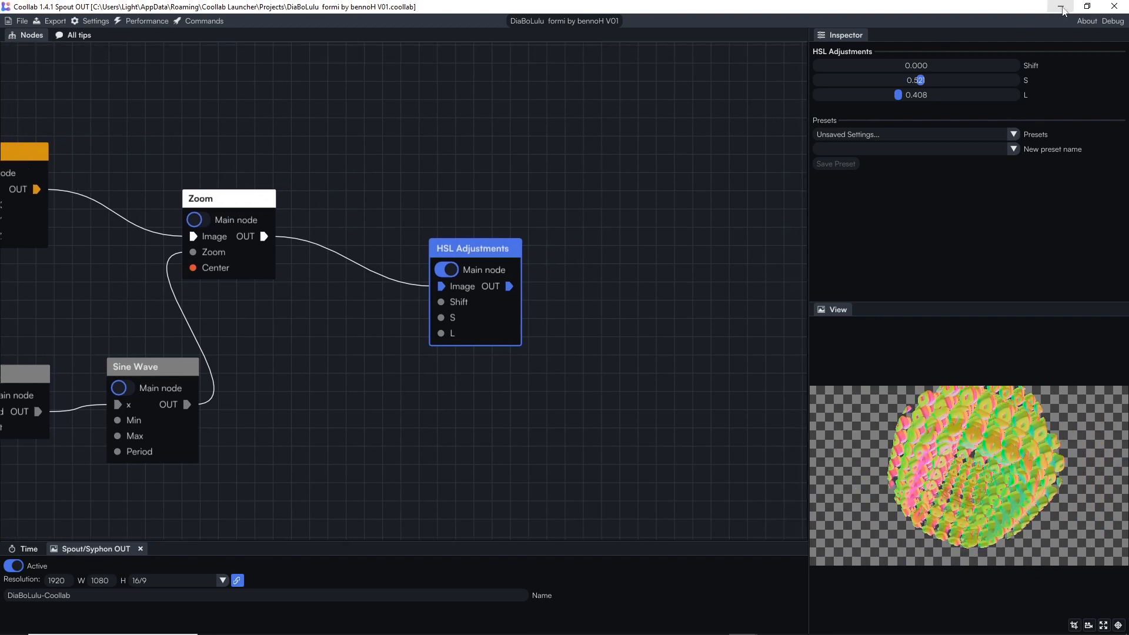
left_click(1082, 7)
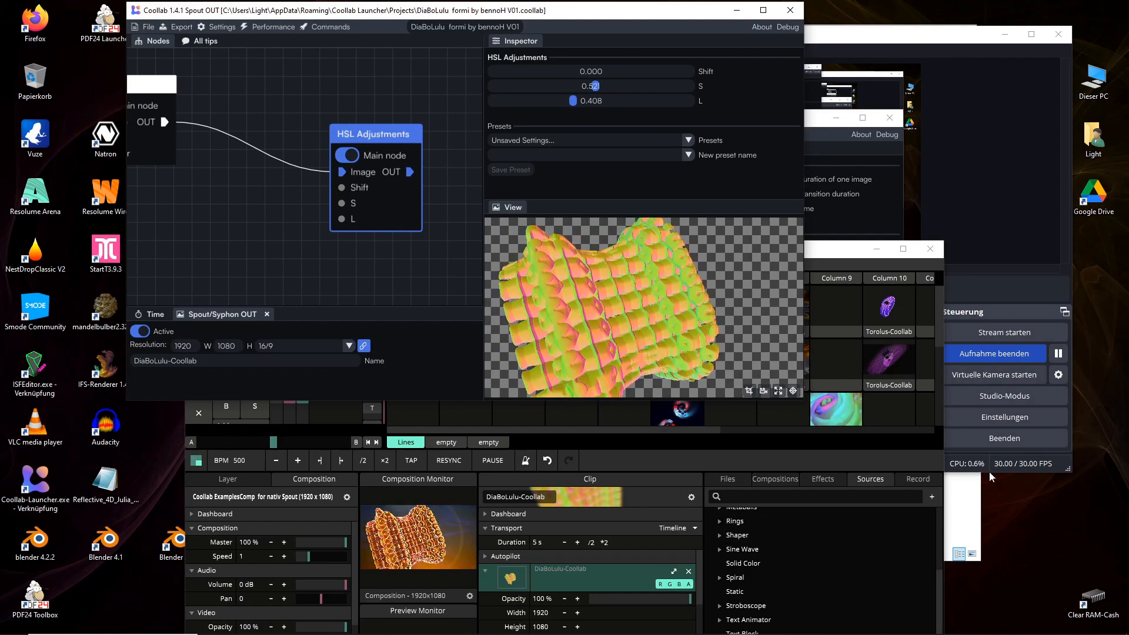
left_click(940, 583)
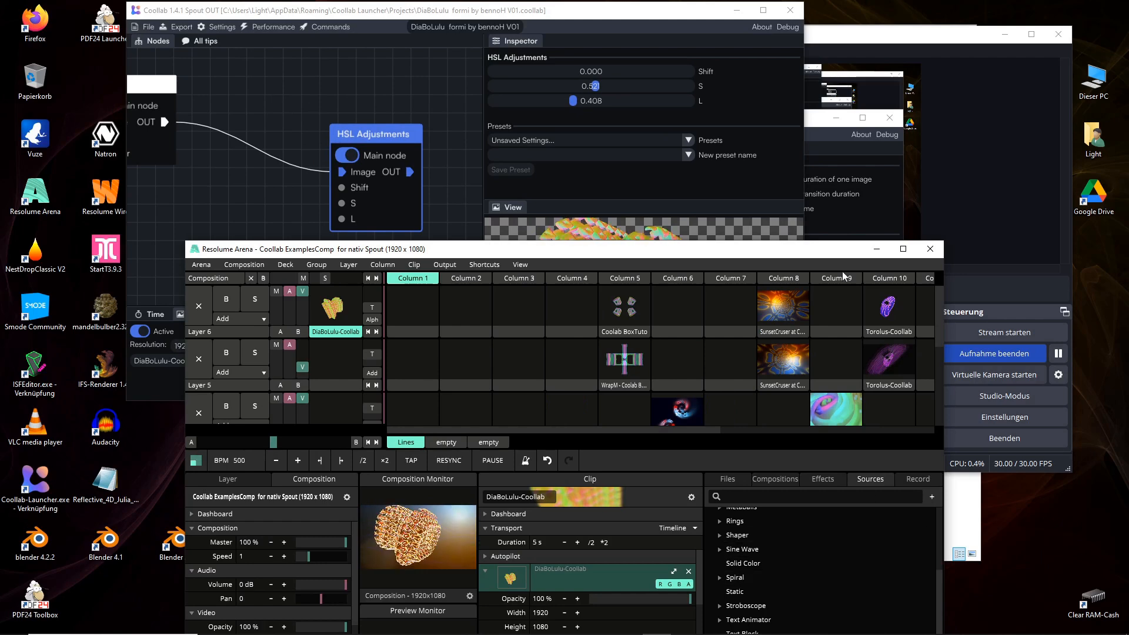